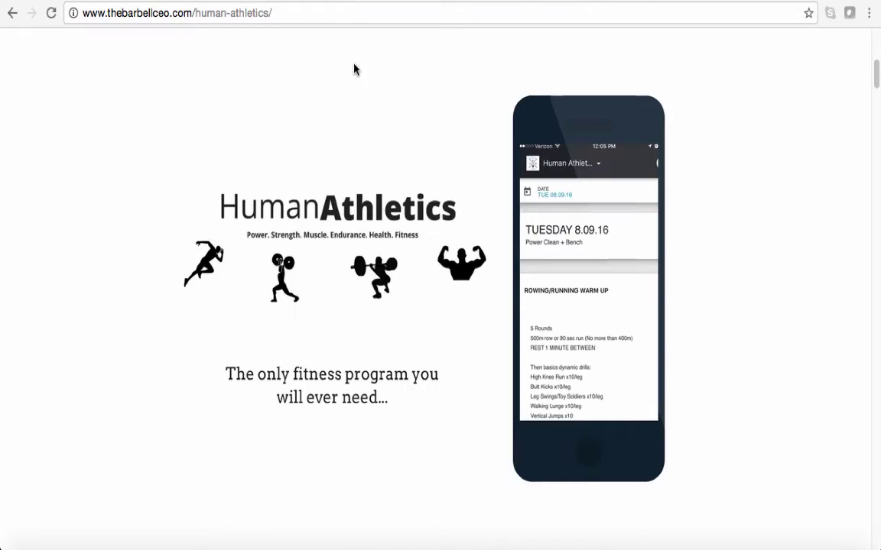
Open the Social Media Marketing and Management affiliate page of The Barbell CEO website.
scroll(412, 137, "up", 6)
mouse_move(400, 137)
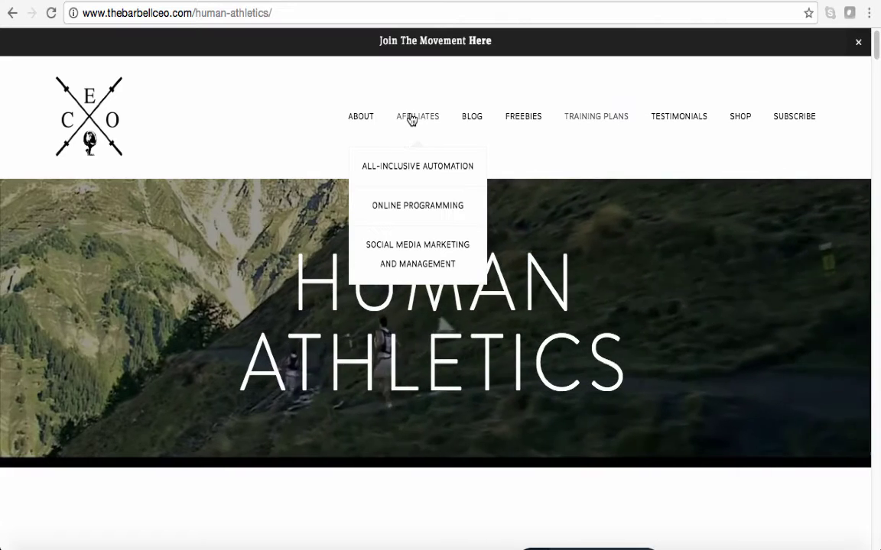
left_click(401, 251)
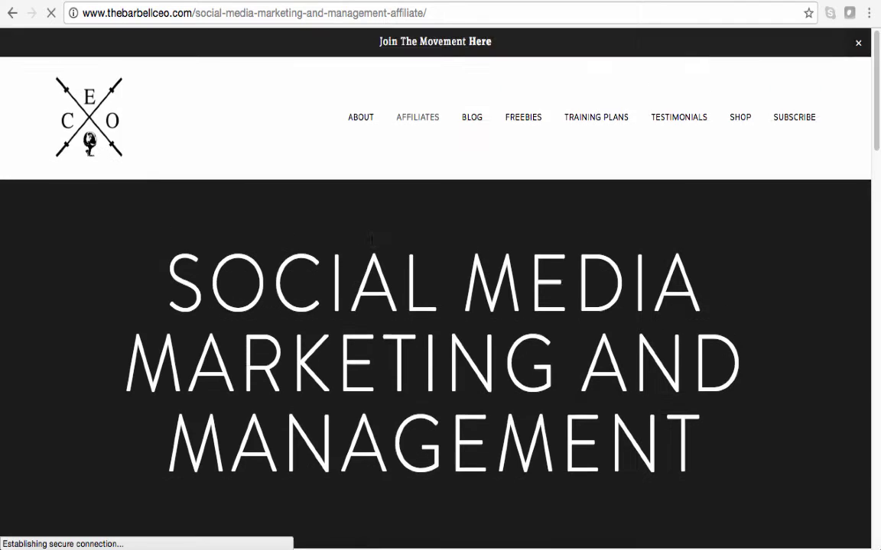
Read through the CoSchedule recommendation, including its tagline, promotional video section and list of content-scheduling benefits.
scroll(368, 257, "down", 2)
scroll(372, 243, "down", 5)
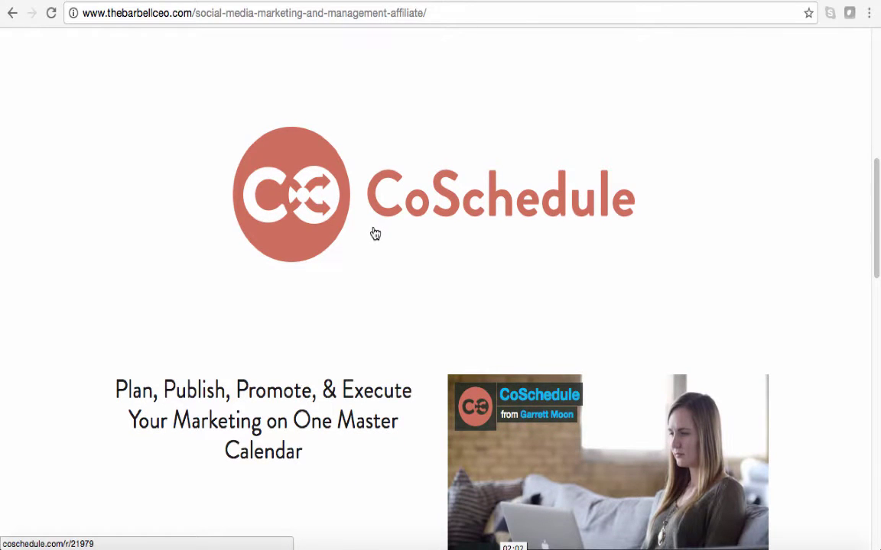
scroll(374, 233, "down", 2)
scroll(374, 233, "down", 7)
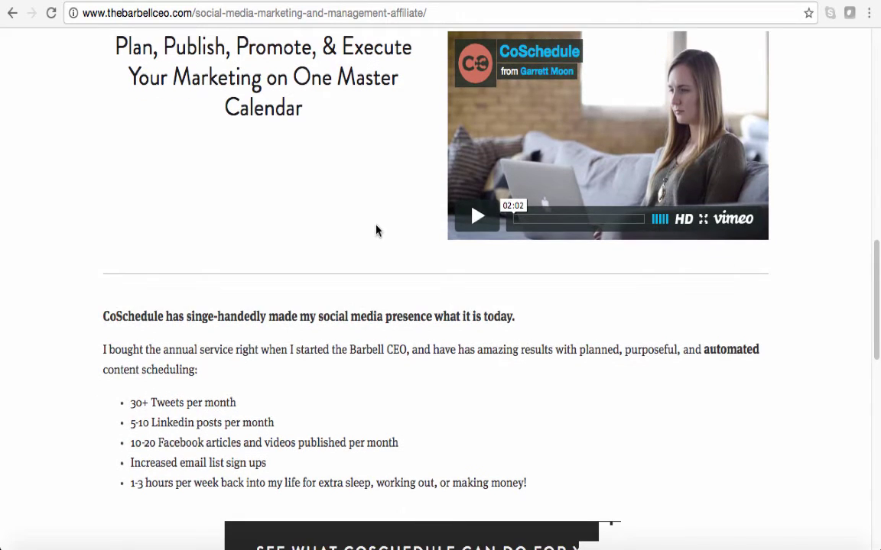
scroll(375, 228, "up", 5)
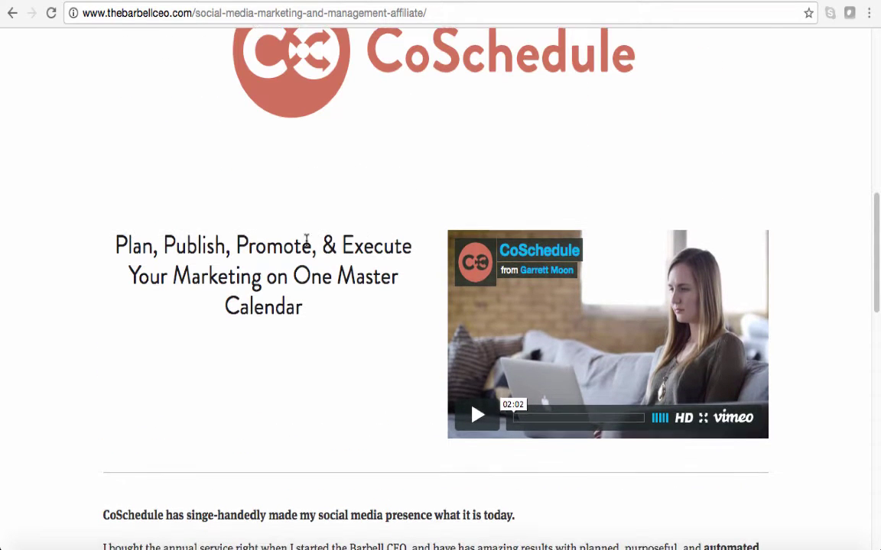
scroll(305, 243, "down", 6)
scroll(305, 243, "down", 4)
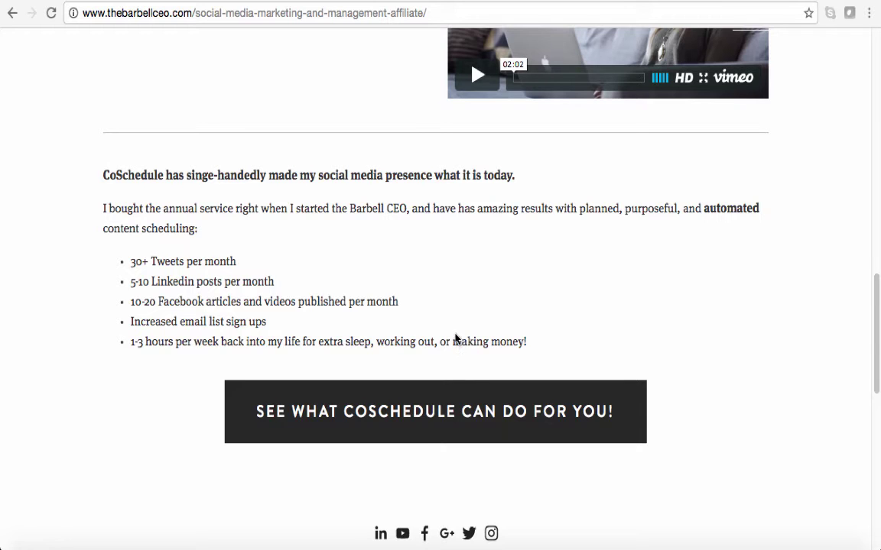
scroll(456, 338, "down", 1)
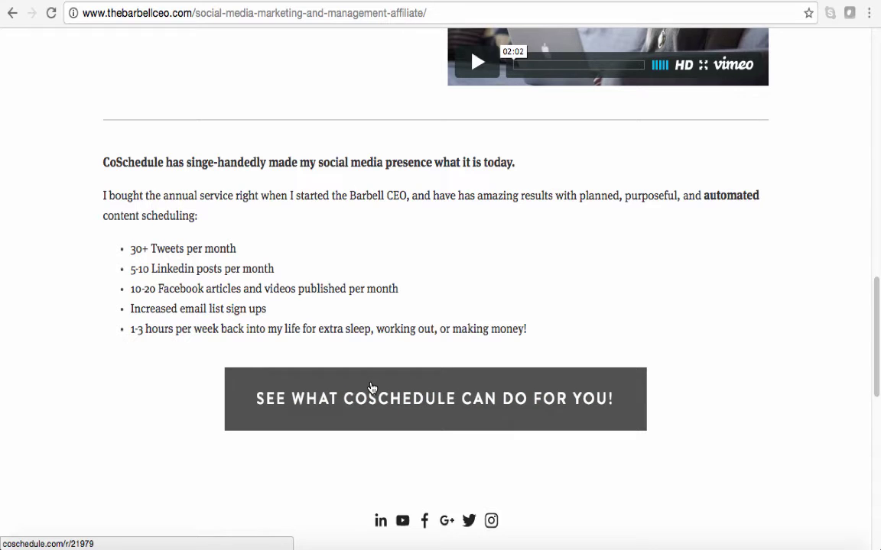
Follow the "See what CoSchedule can do for you!" link to the CoSchedule website and glance over its landing page.
left_click(371, 388)
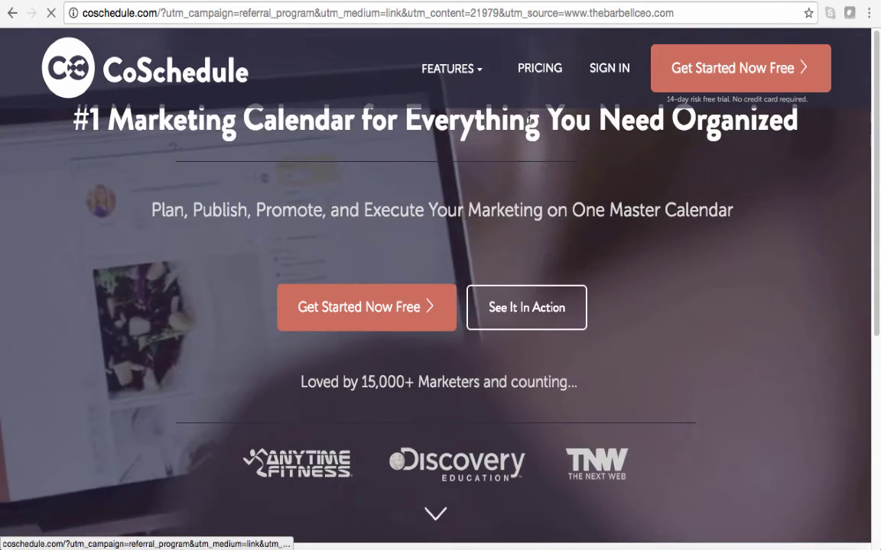
scroll(400, 279, "down", 2)
scroll(401, 279, "up", 2)
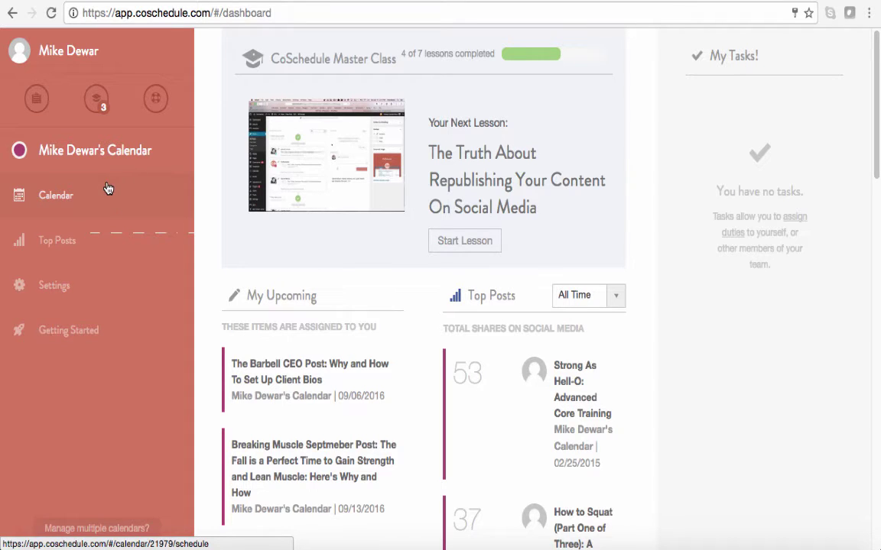
Open the Social Profiles section of the calendar's settings.
left_click(76, 293)
scroll(322, 287, "down", 2)
scroll(183, 256, "up", 1)
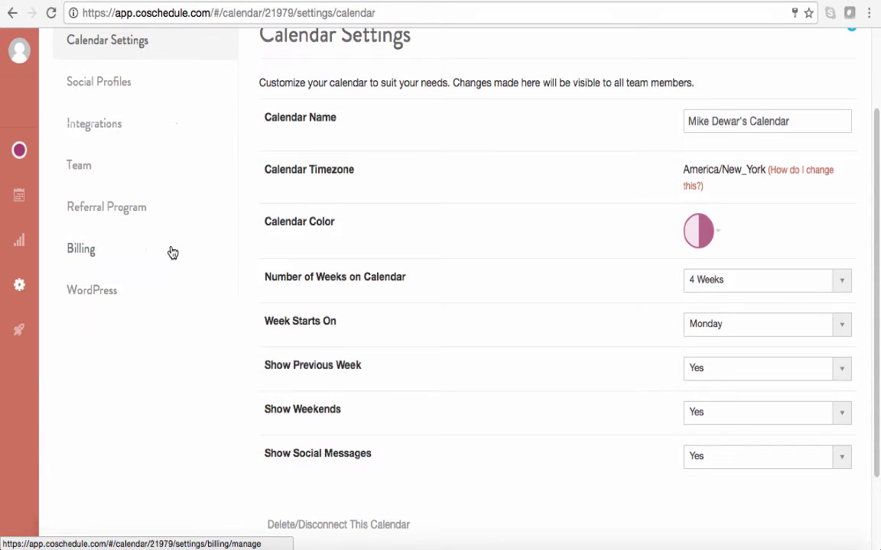
scroll(90, 201, "up", 2)
left_click(112, 193)
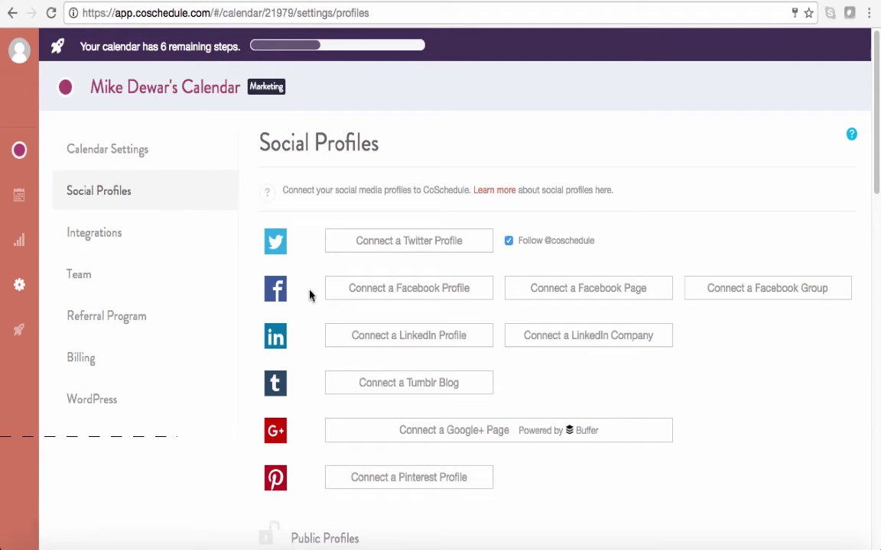
Review the social networks available for connection and the public and personal profiles already linked to the calendar.
scroll(336, 279, "down", 5)
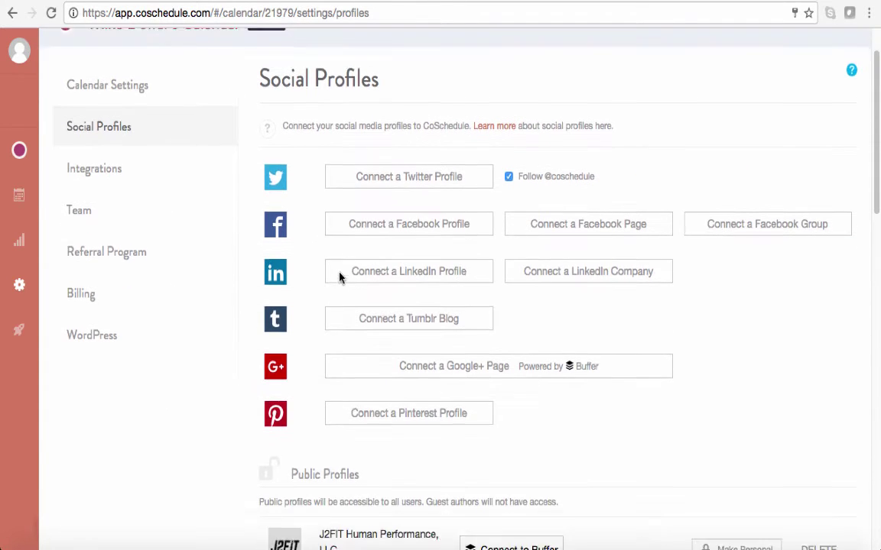
scroll(340, 277, "down", 3)
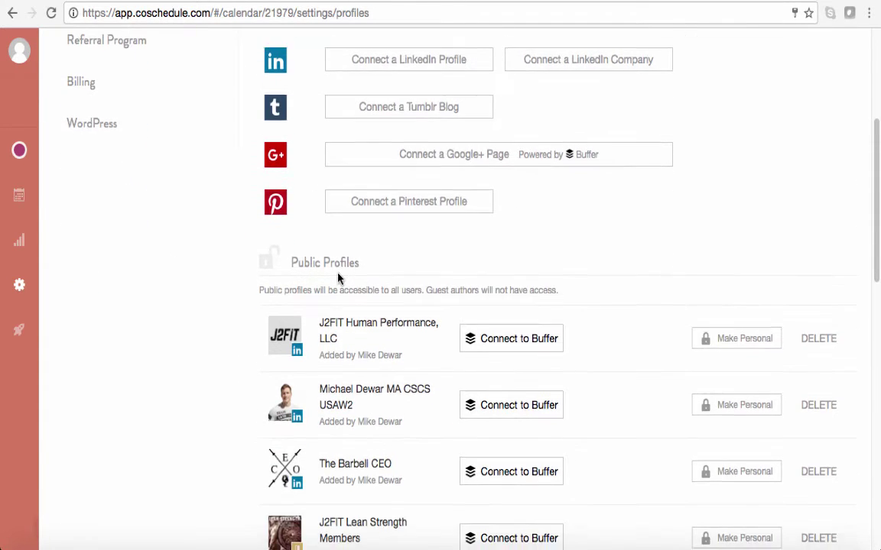
scroll(336, 289, "down", 6)
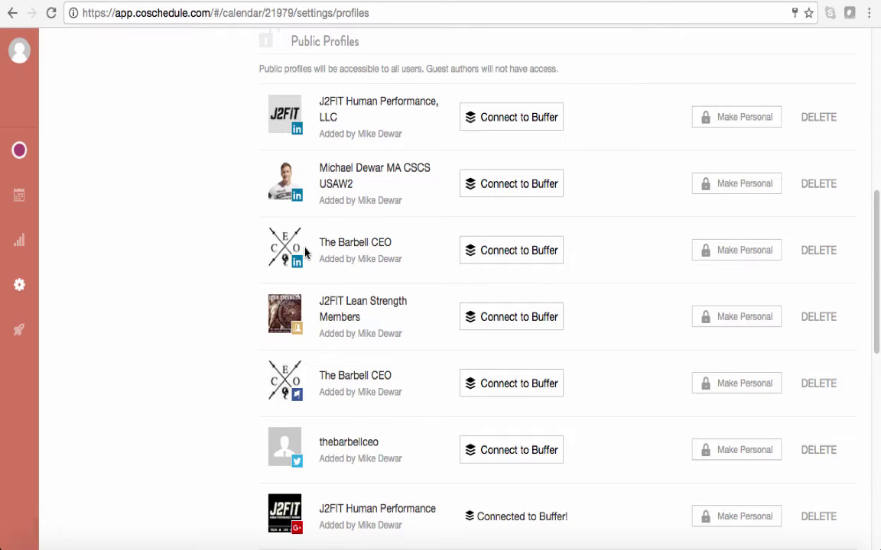
scroll(304, 253, "down", 2)
scroll(321, 409, "down", 5)
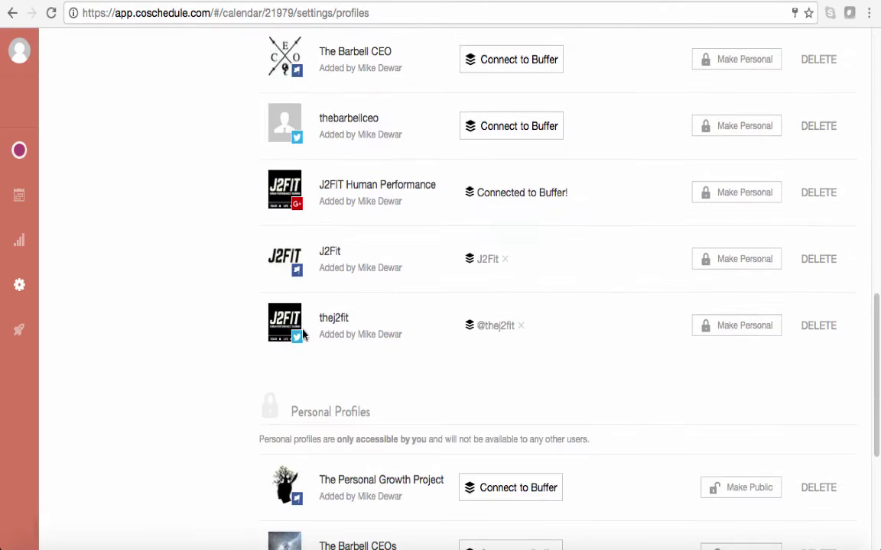
scroll(321, 344, "down", 3)
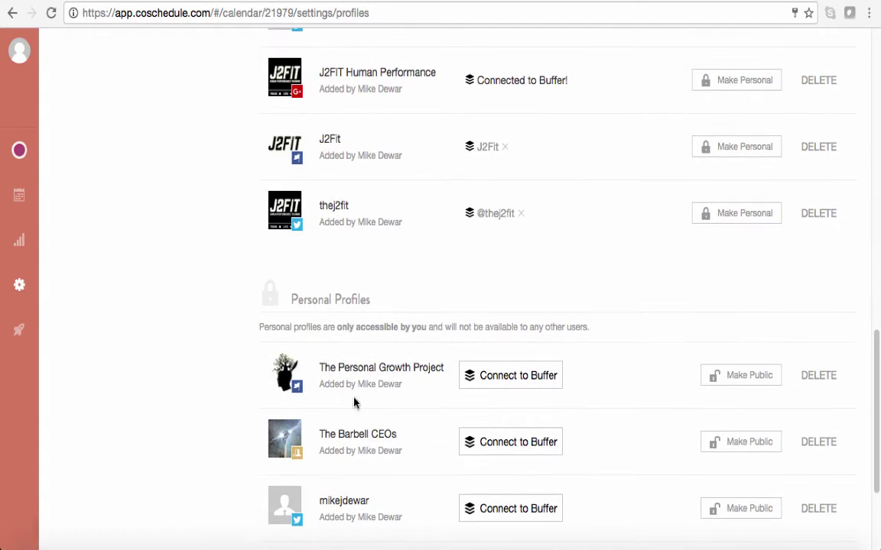
scroll(336, 383, "down", 3)
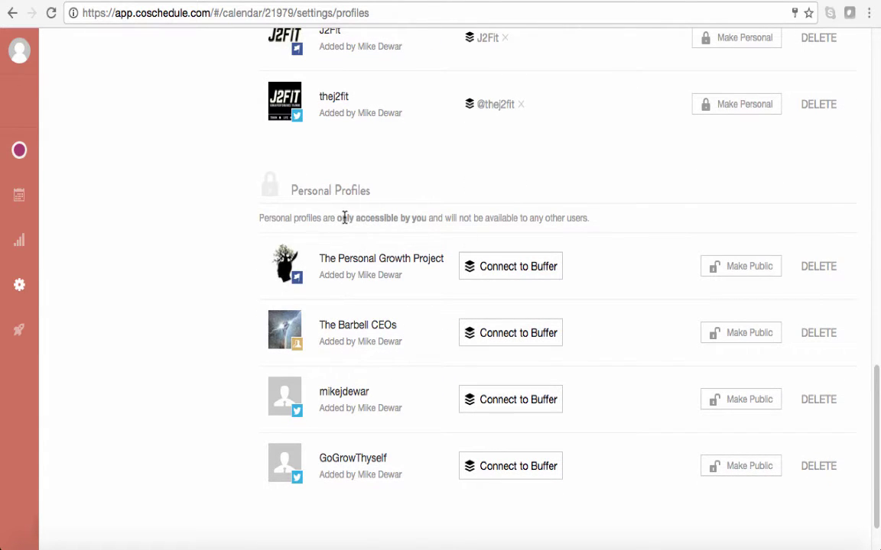
scroll(346, 248, "up", 15)
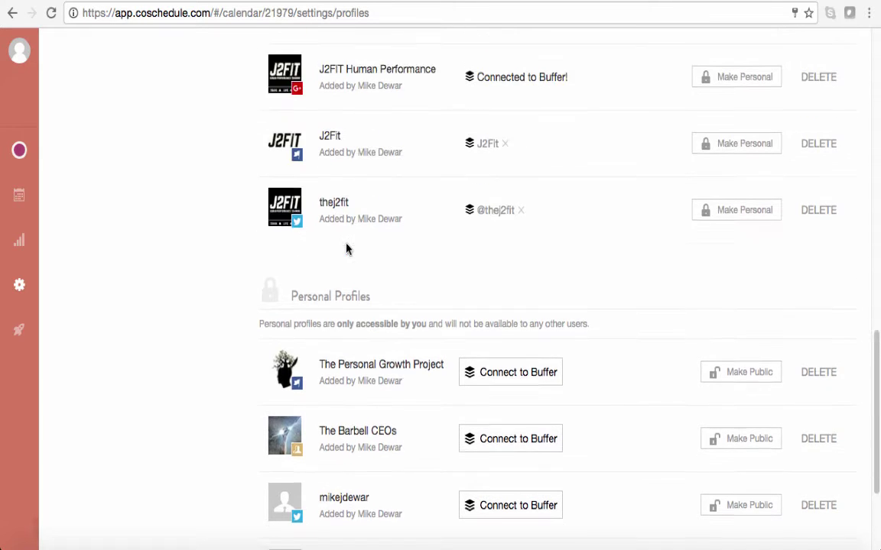
scroll(326, 228, "up", 1)
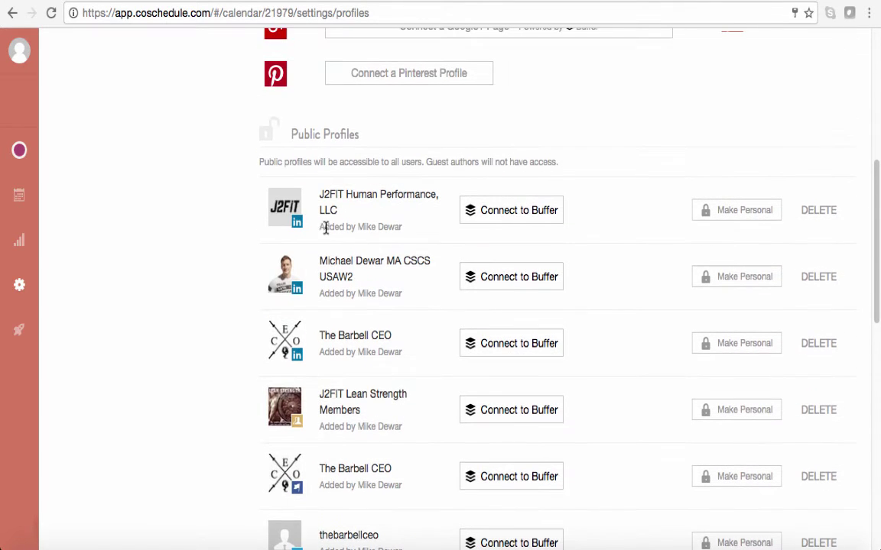
scroll(311, 181, "up", 2)
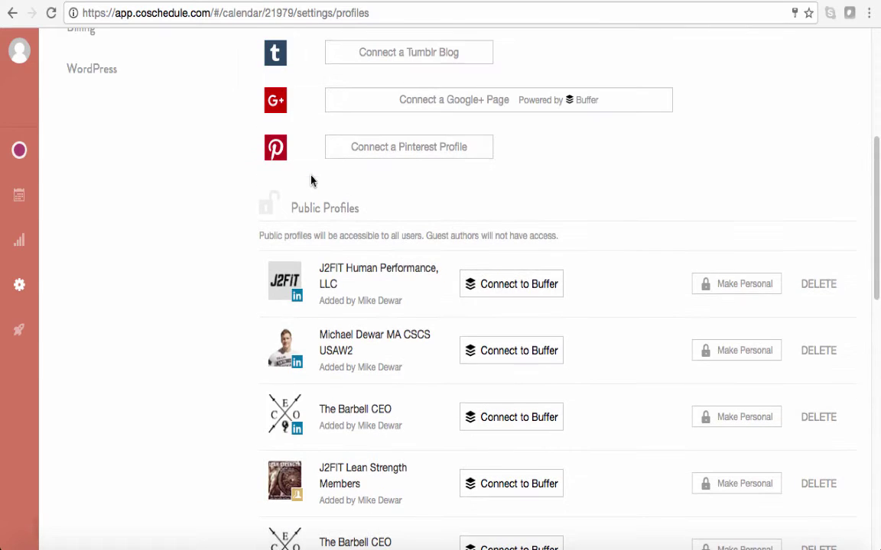
scroll(313, 236, "up", 8)
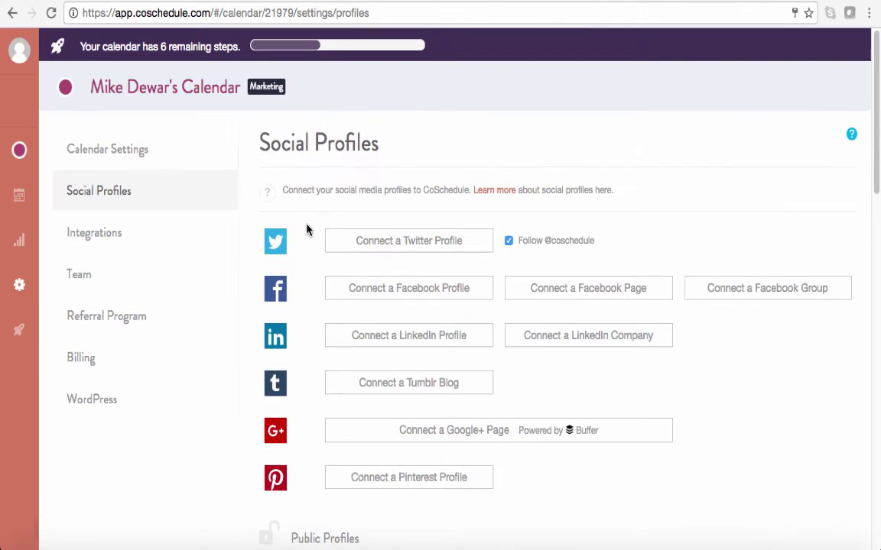
scroll(382, 321, "down", 10)
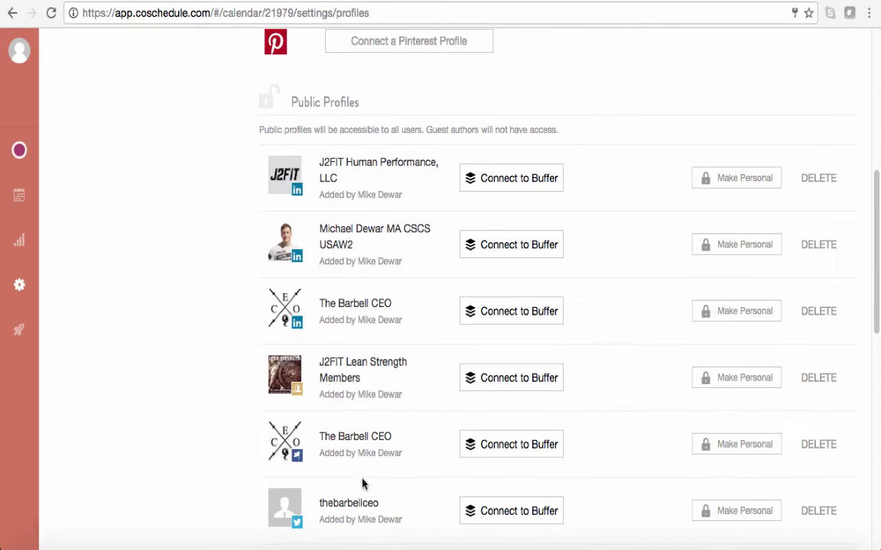
scroll(306, 325, "up", 10)
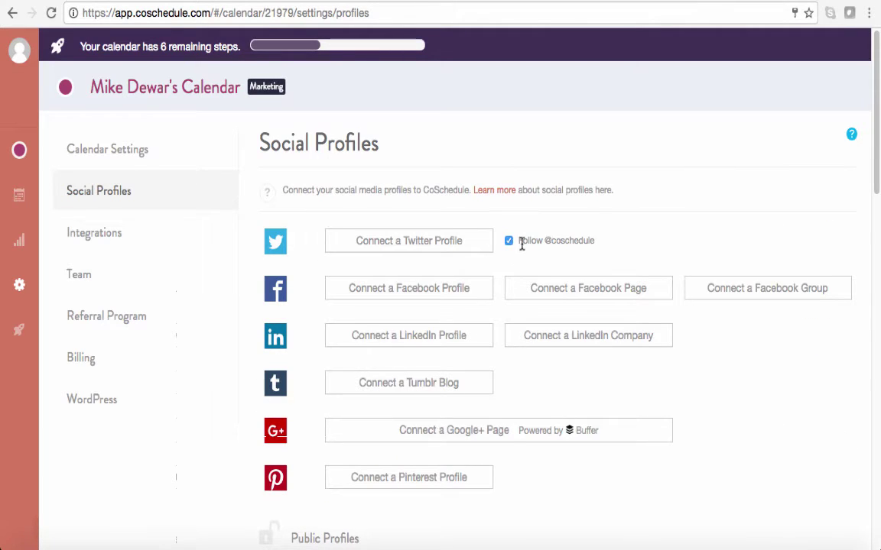
Open the marketing calendar and look over the social messages and content scheduled in the weeks from August 8, 2016.
mouse_move(38, 221)
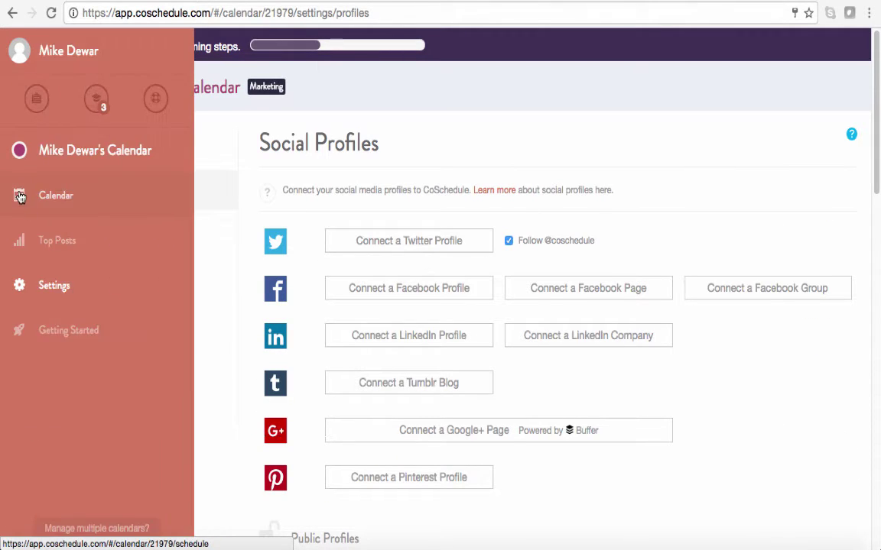
left_click(66, 212)
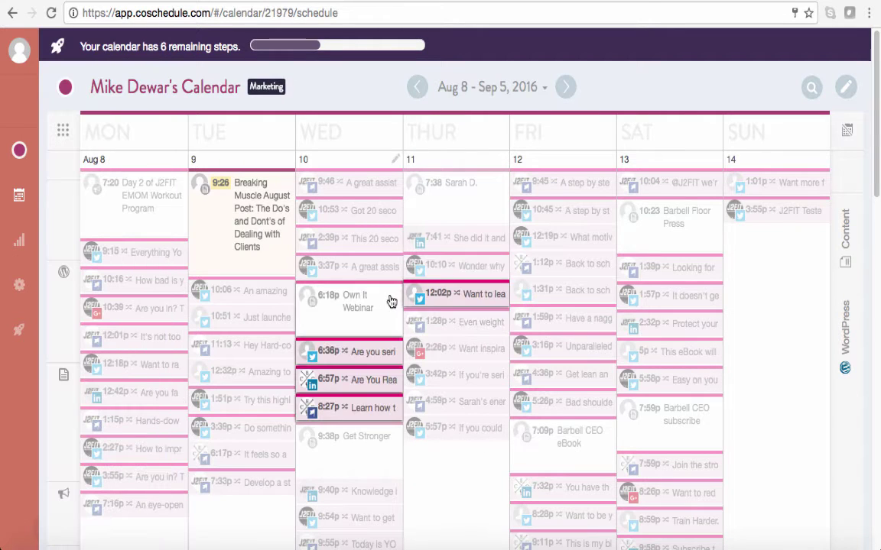
scroll(289, 200, "down", 6)
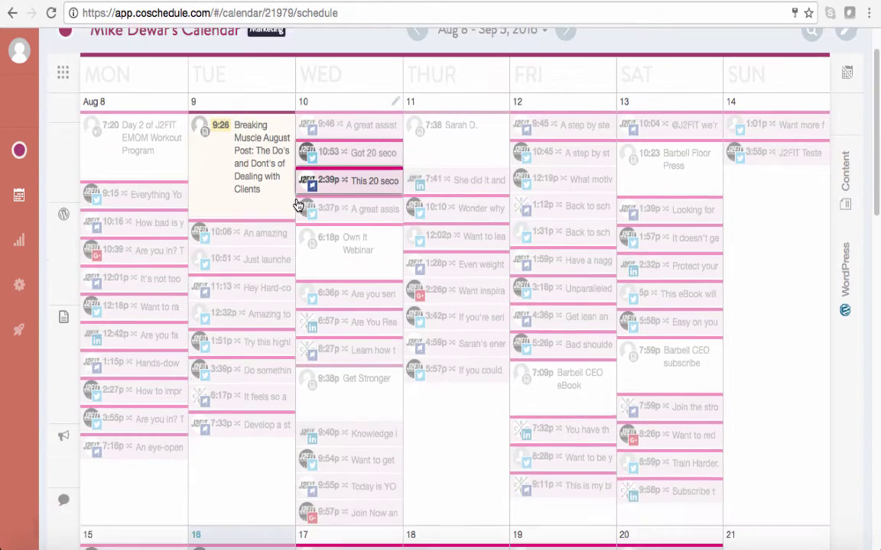
scroll(297, 205, "down", 2)
scroll(310, 211, "up", 2)
scroll(311, 211, "up", 2)
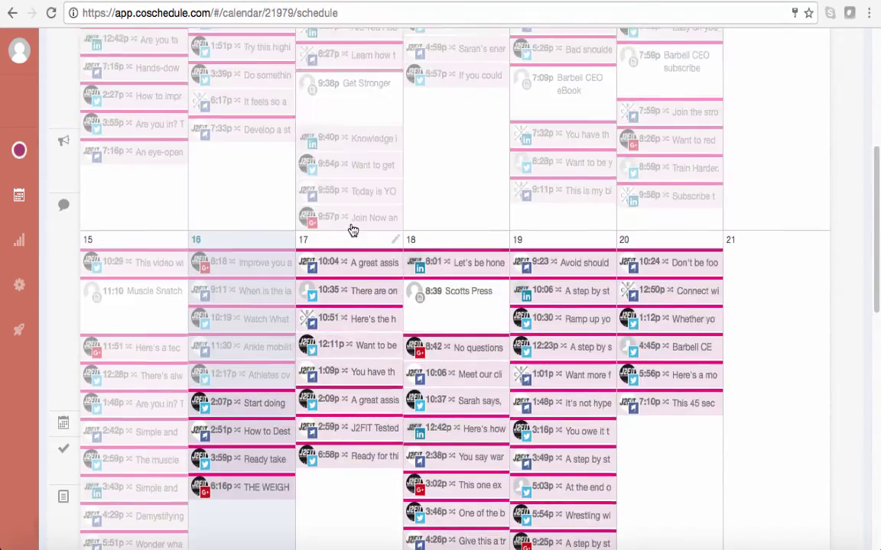
scroll(351, 230, "down", 1)
scroll(355, 231, "down", 1)
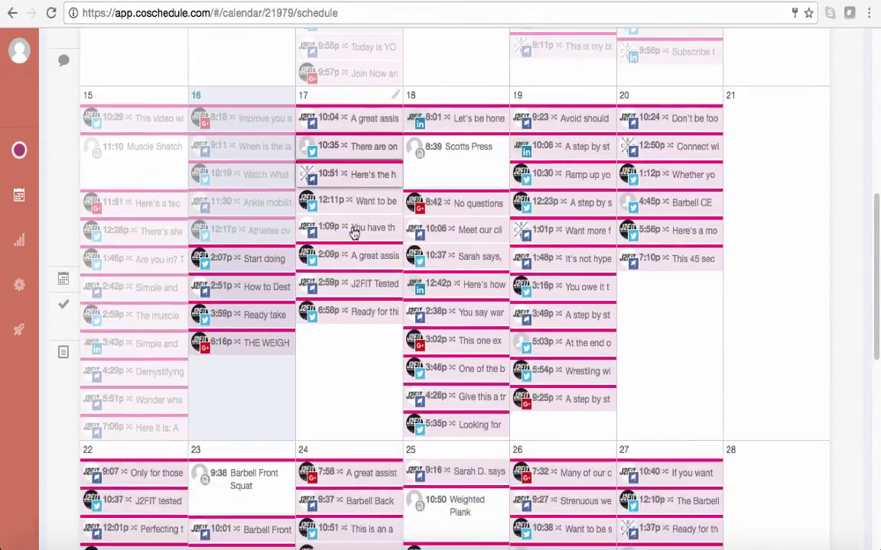
scroll(355, 231, "up", 3)
scroll(353, 232, "up", 3)
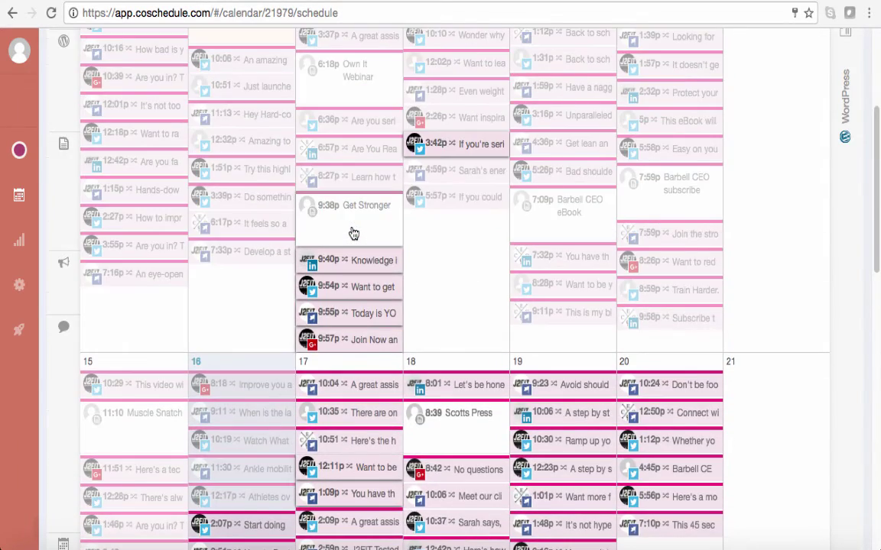
scroll(329, 235, "down", 3)
scroll(319, 232, "up", 2)
scroll(327, 283, "up", 3)
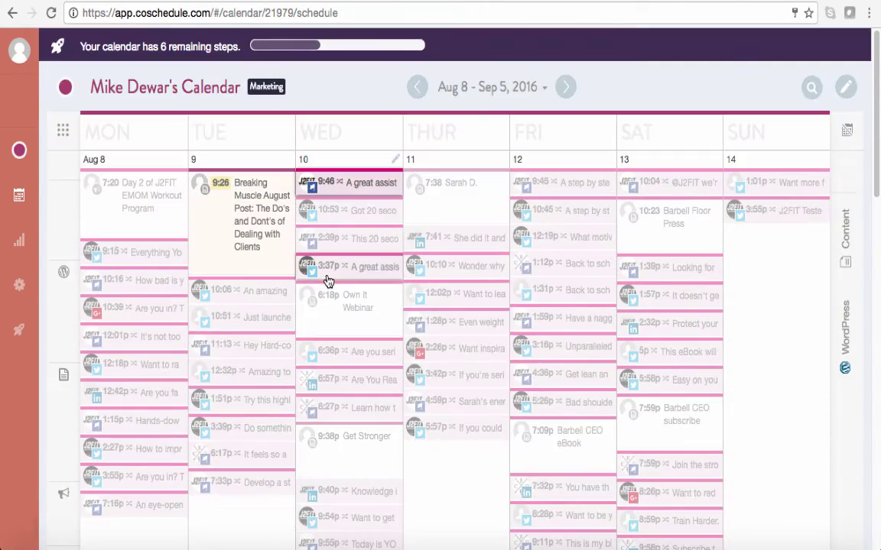
scroll(327, 283, "down", 4)
scroll(327, 282, "down", 3)
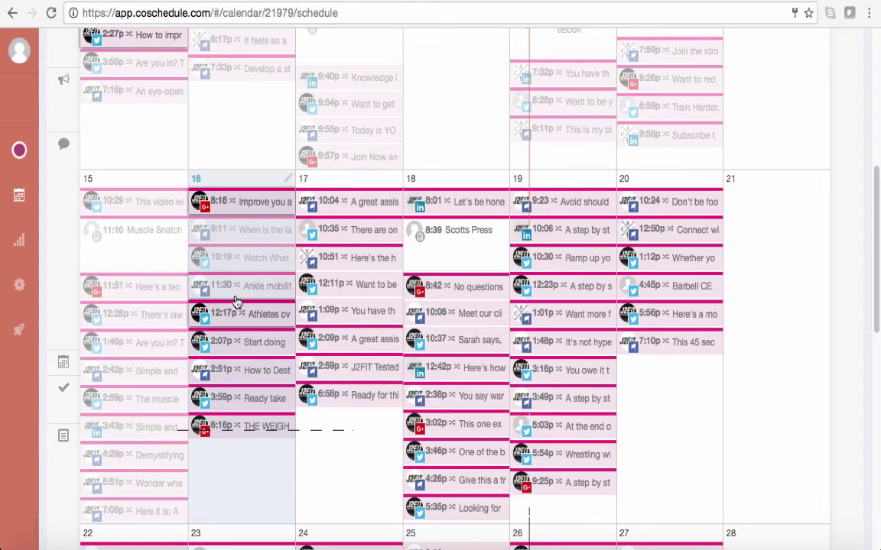
Open the Ankle Mobility Barbell Stretch campaign from August 16 and examine its schedule, social queue, tasks and comments.
left_click(234, 220)
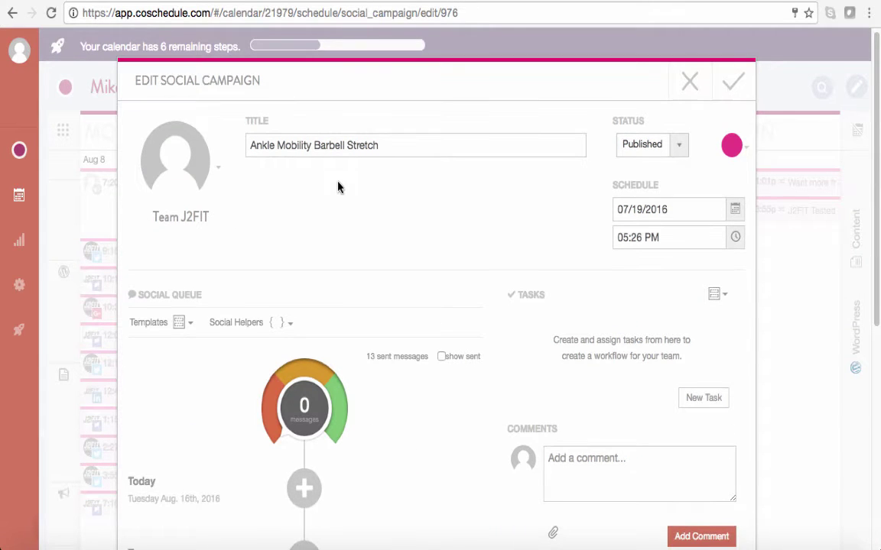
scroll(339, 188, "down", 3)
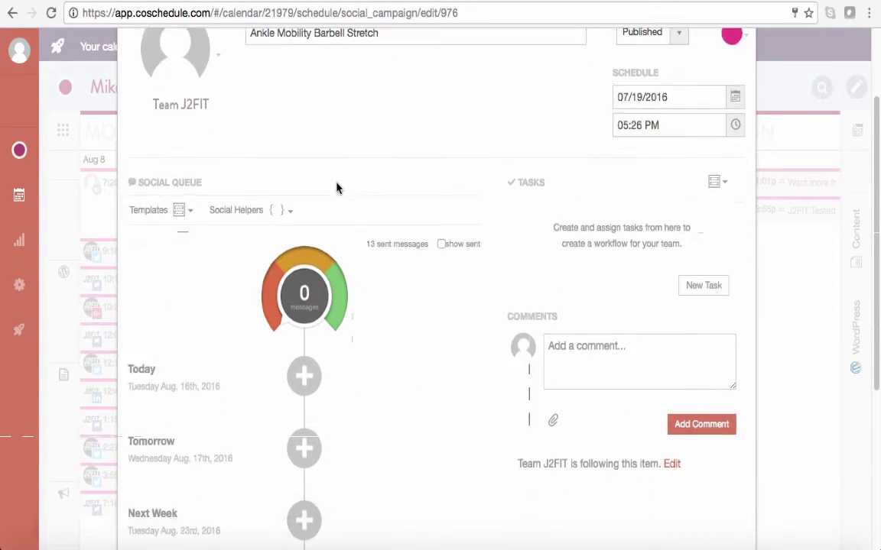
scroll(339, 183, "down", 7)
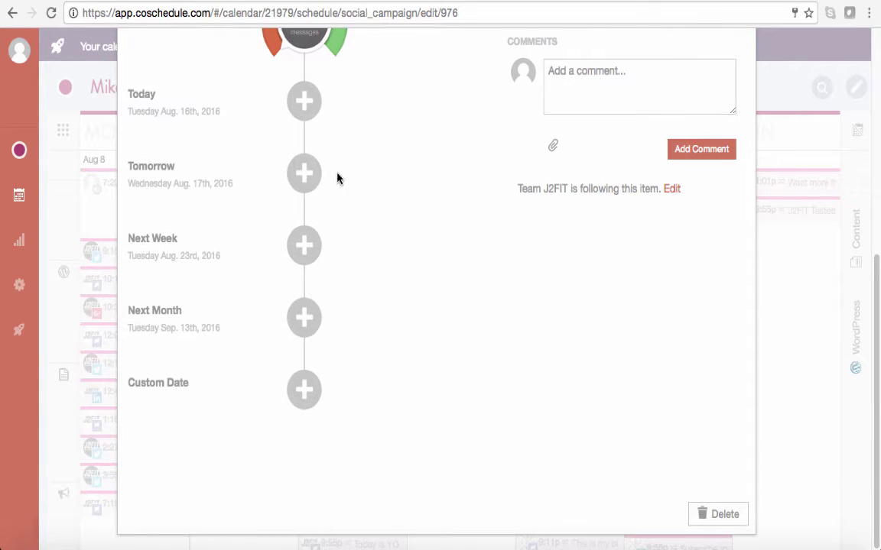
scroll(339, 178, "up", 10)
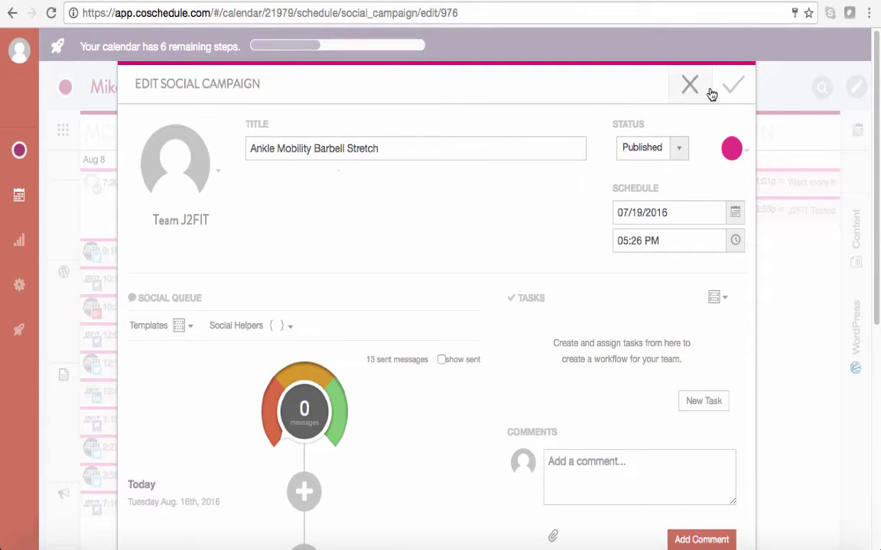
Review the posting dates in the campaign's social queue and close the campaign without saving changes.
scroll(423, 285, "down", 4)
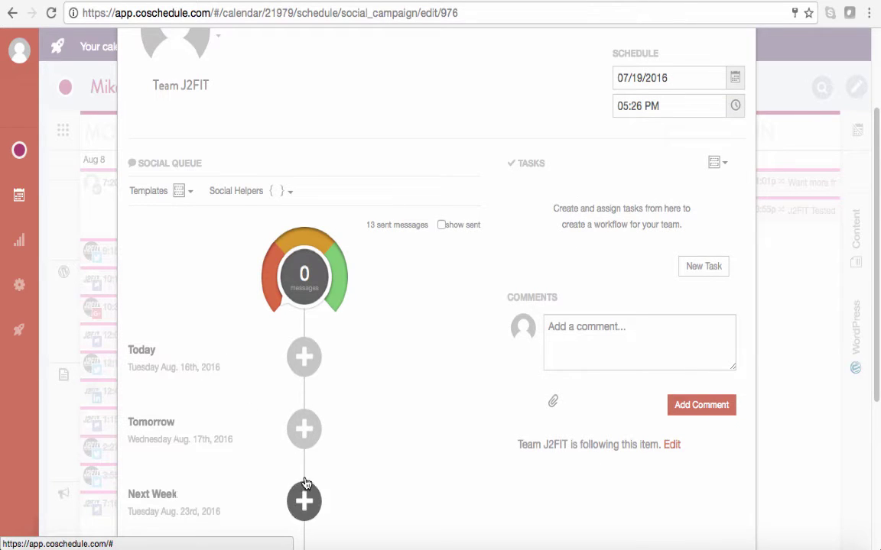
scroll(295, 334, "down", 2)
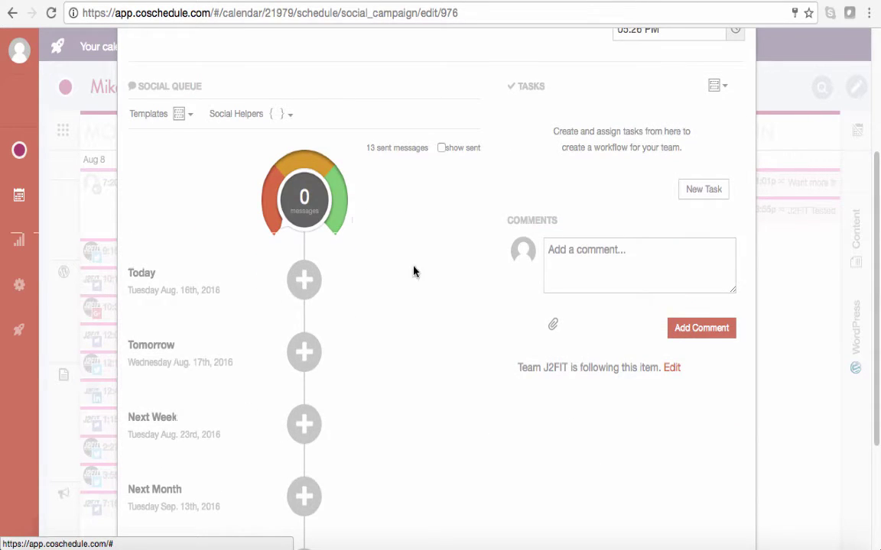
scroll(440, 254, "up", 5)
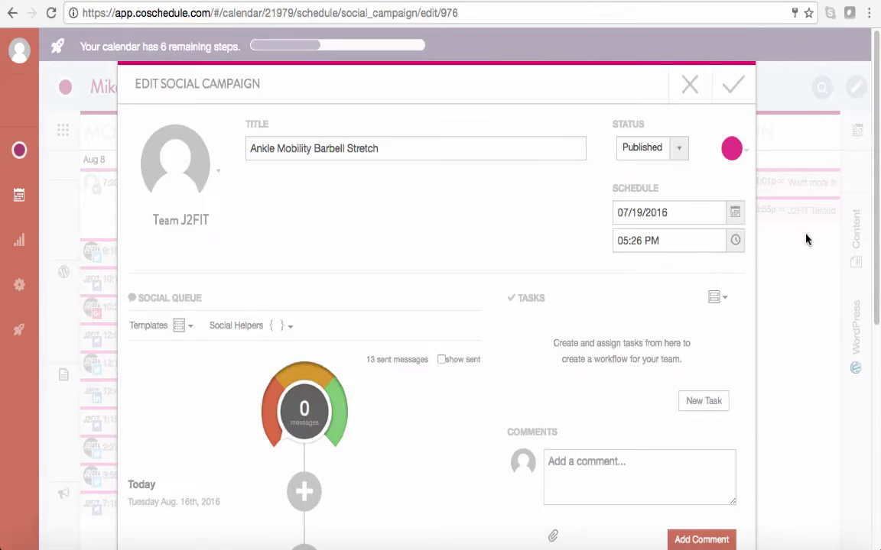
left_click(697, 93)
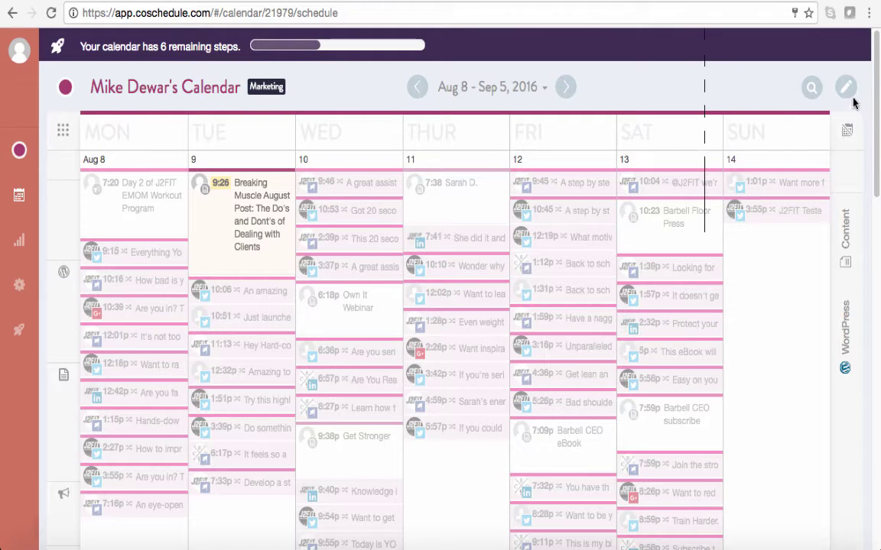
Create a social campaign titled "BBBCE ebook" on September 1, 2016, assigned to the calendar's owner.
scroll(741, 137, "down", 3)
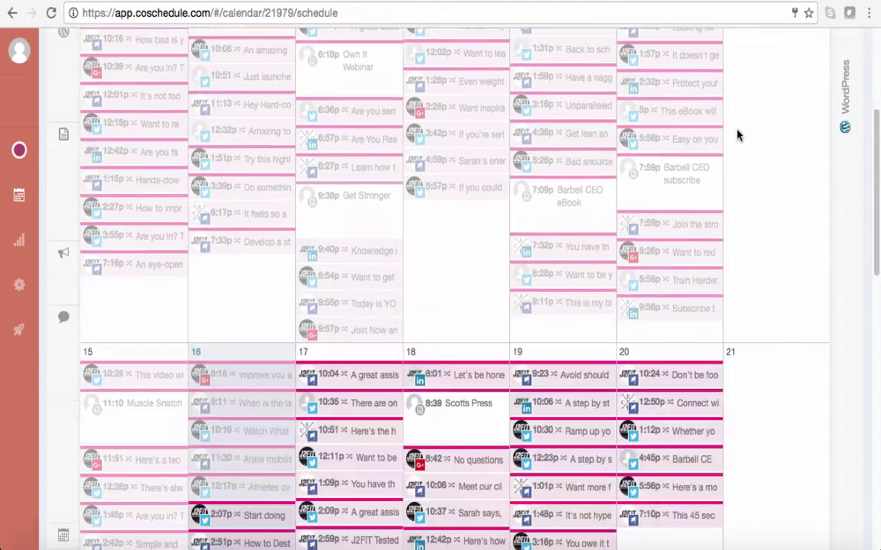
scroll(730, 130, "down", 8)
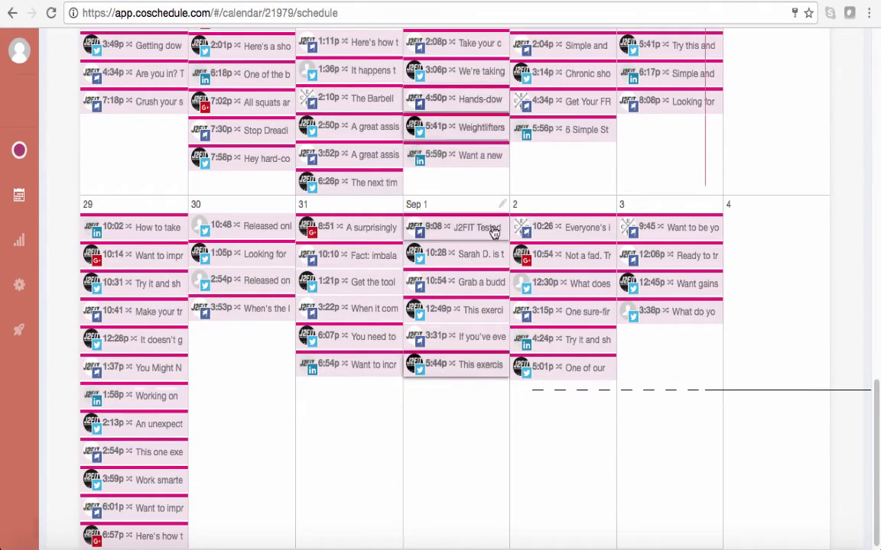
left_click(502, 209)
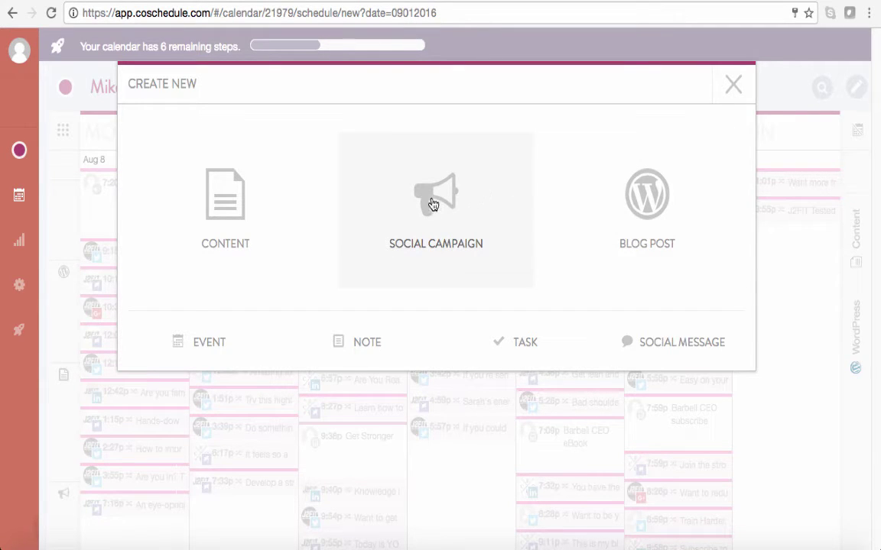
left_click(432, 204)
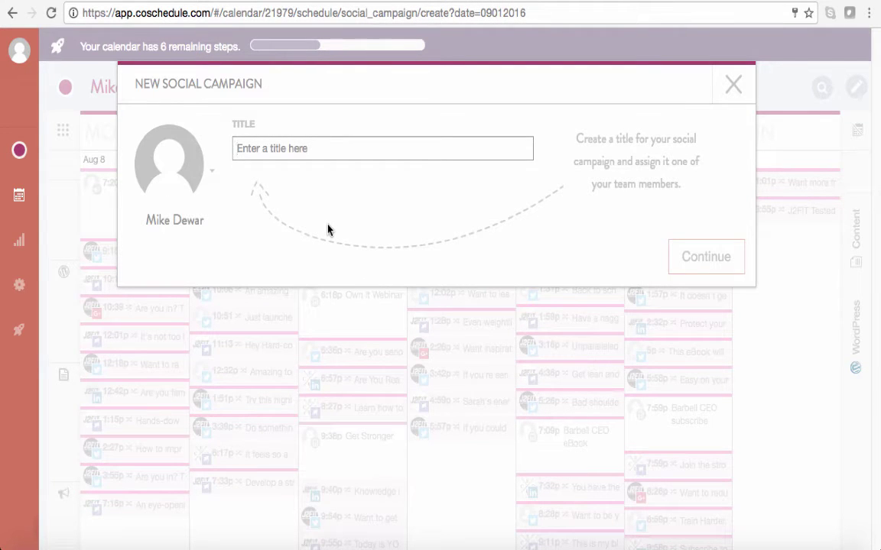
type("Bar")
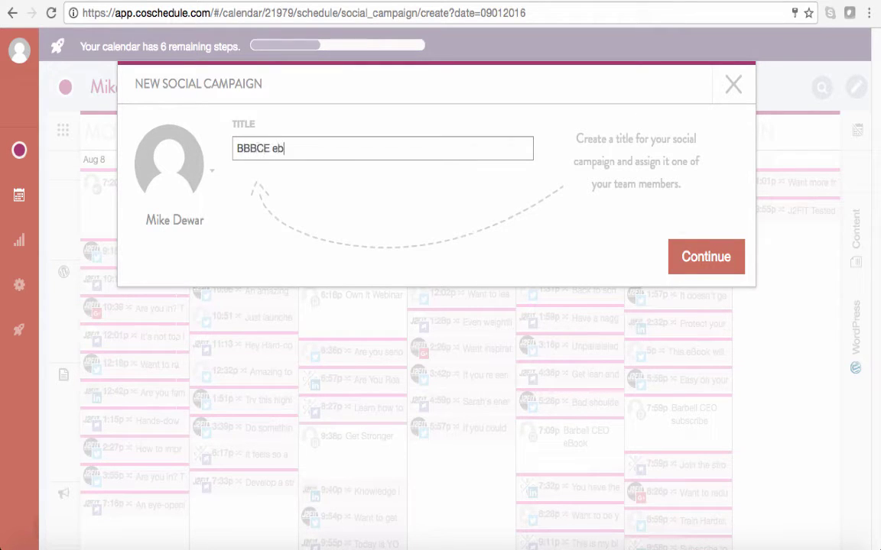
left_click(209, 174)
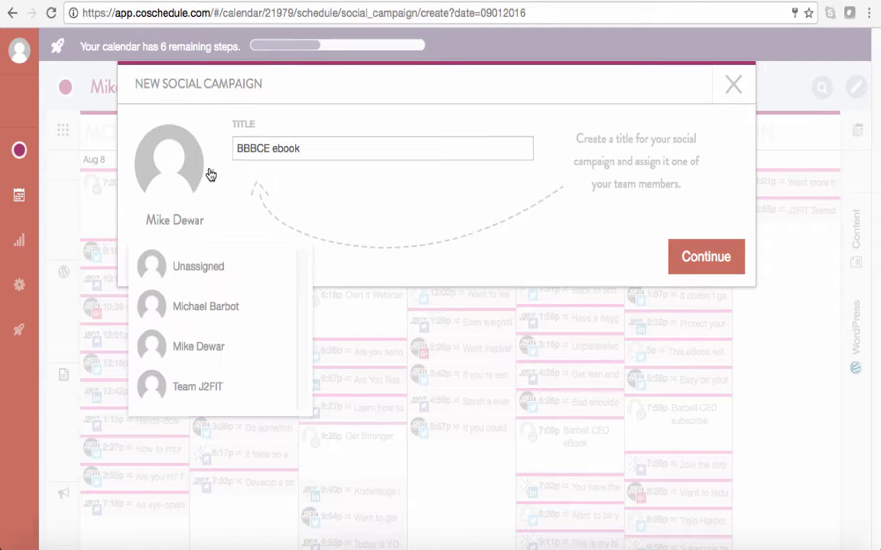
left_click(206, 346)
left_click(704, 269)
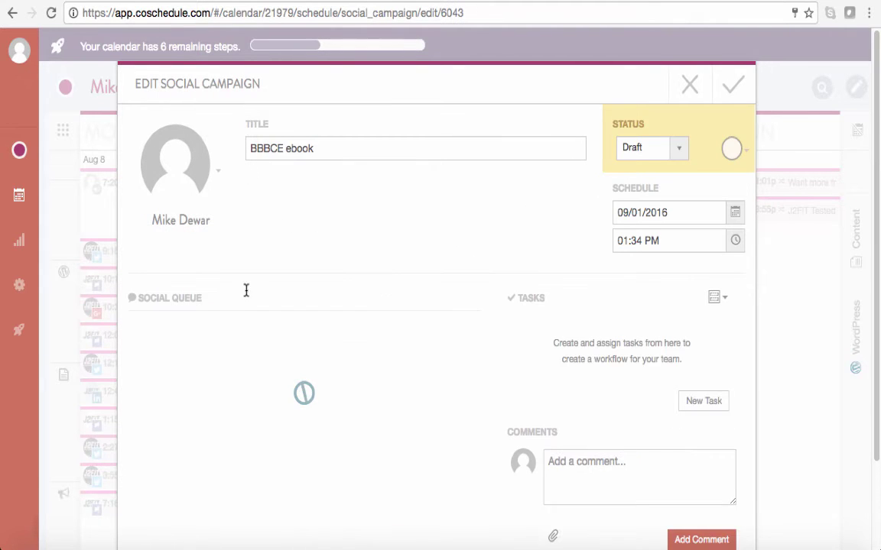
Start a same-day-as-publish message in the social queue and select The Barbell CEOs Facebook group and The Barbell CEO Facebook page.
scroll(365, 294, "down", 5)
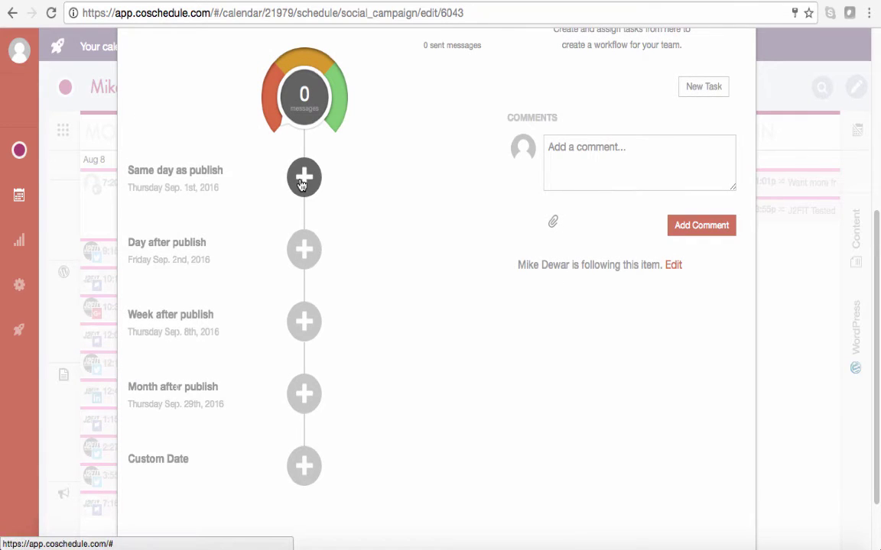
left_click(305, 190)
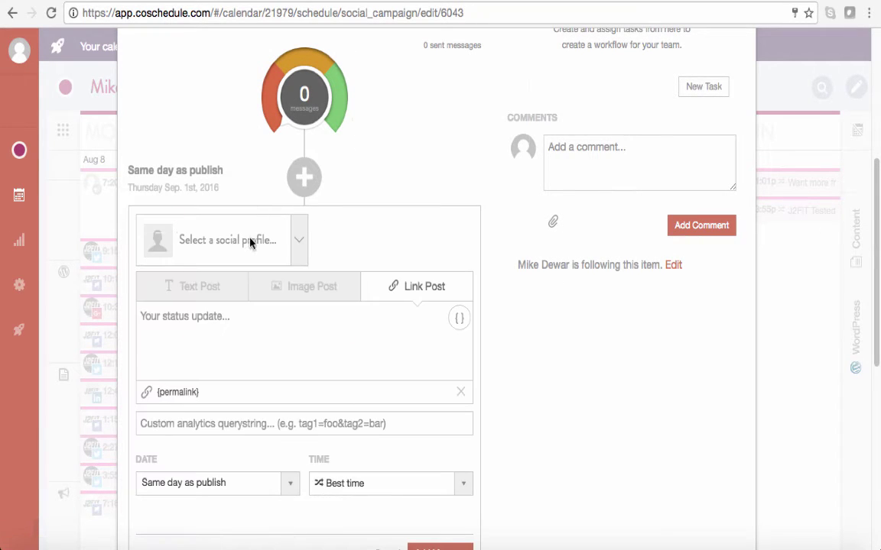
left_click(297, 243)
scroll(245, 332, "down", 1)
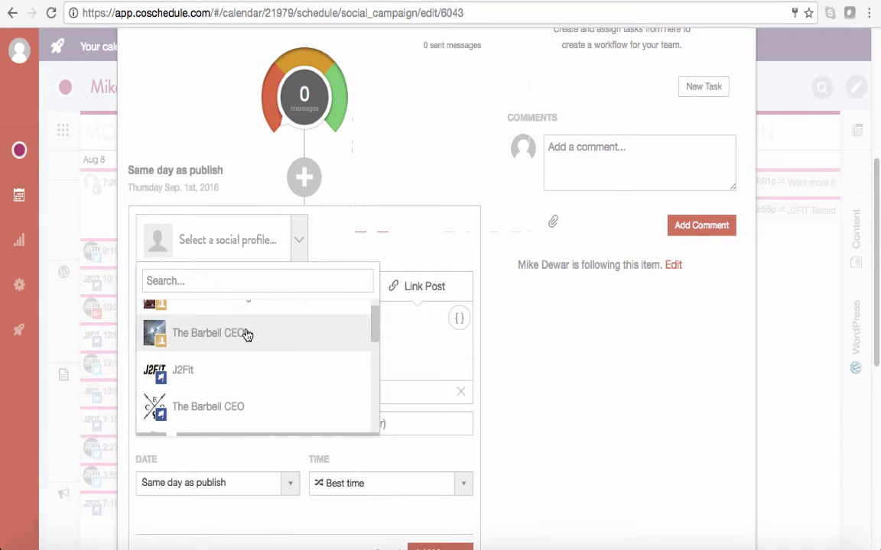
left_click(248, 335)
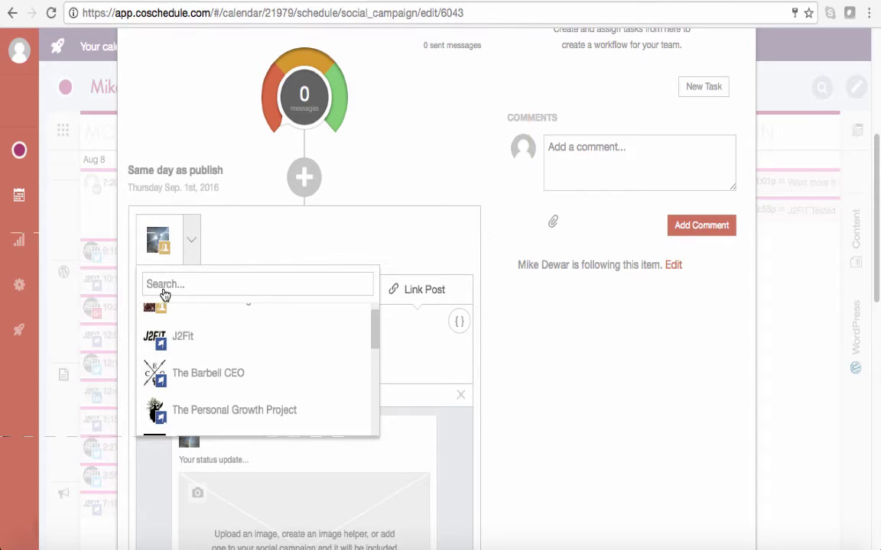
left_click(198, 378)
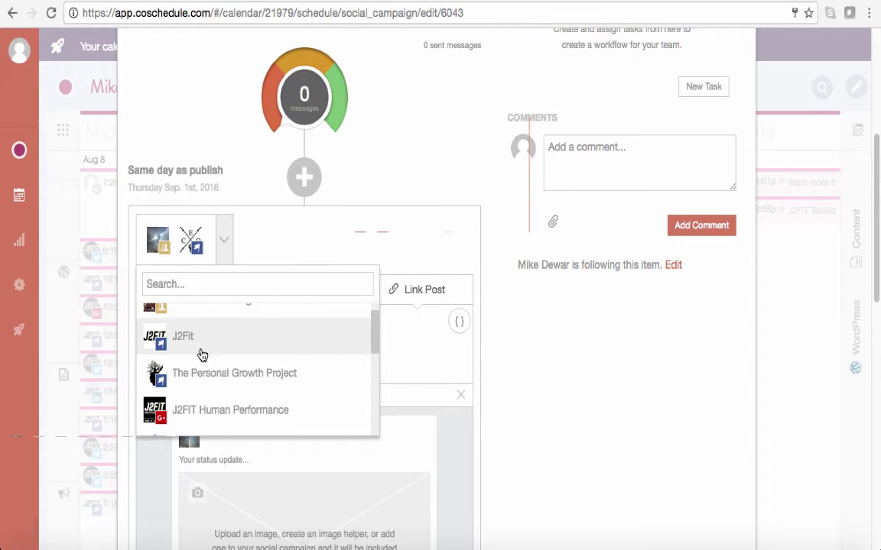
Add the personal LinkedIn profile, The Barbell CEO LinkedIn page and the thebarbellceo Twitter profile to the message.
scroll(228, 380, "down", 1)
scroll(227, 380, "down", 2)
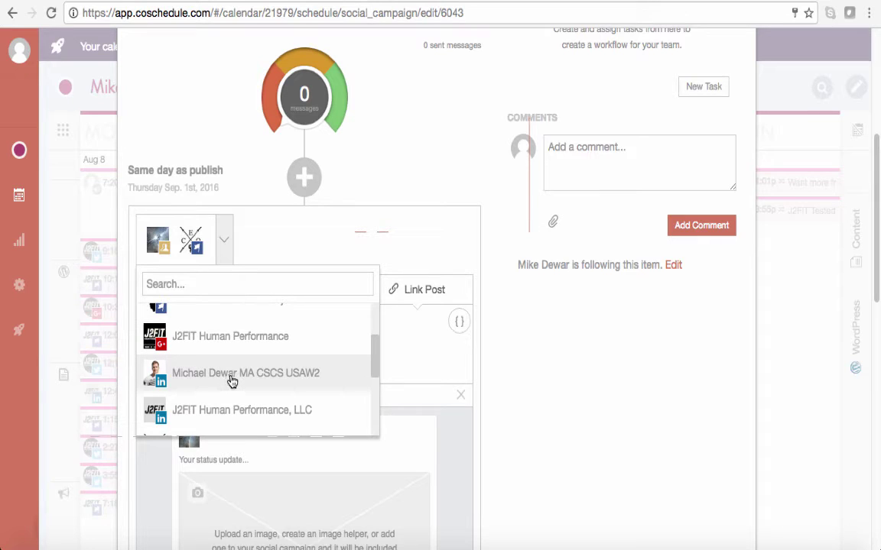
left_click(232, 382)
scroll(238, 372, "down", 2)
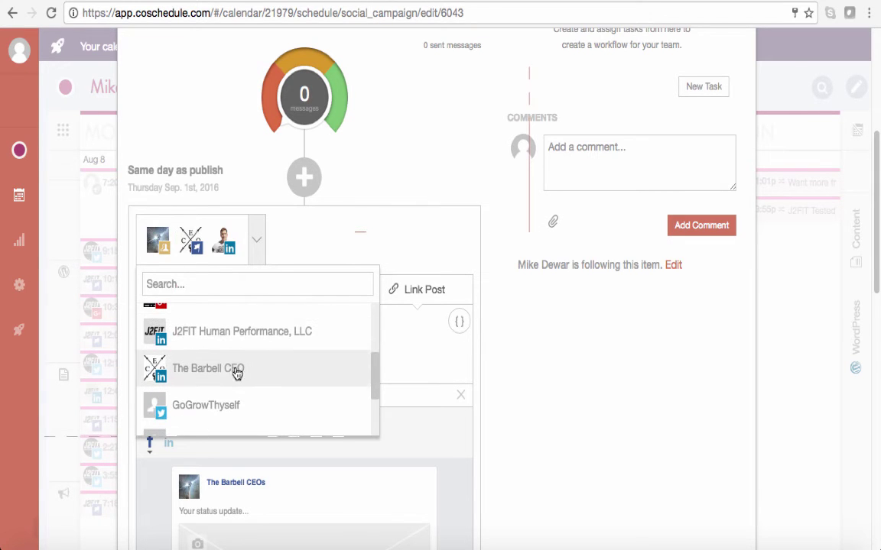
left_click(230, 371)
scroll(228, 362, "down", 3)
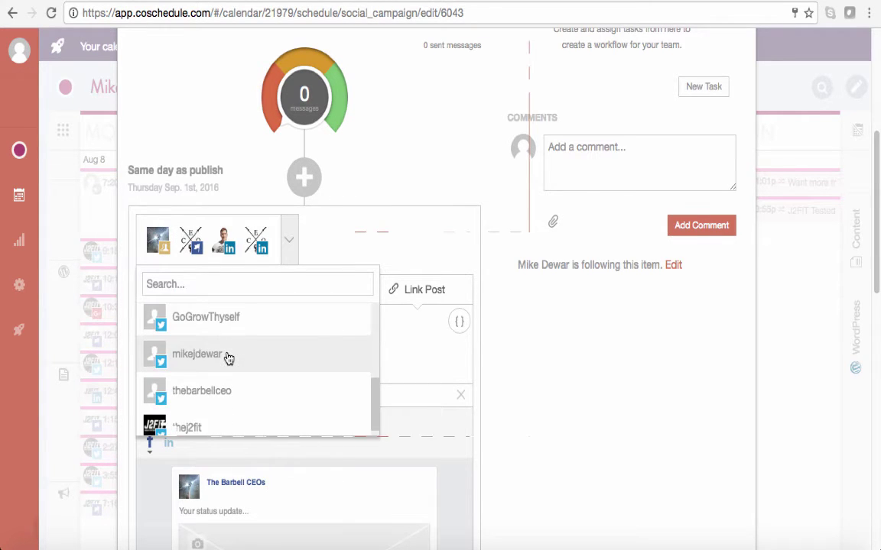
left_click(231, 369)
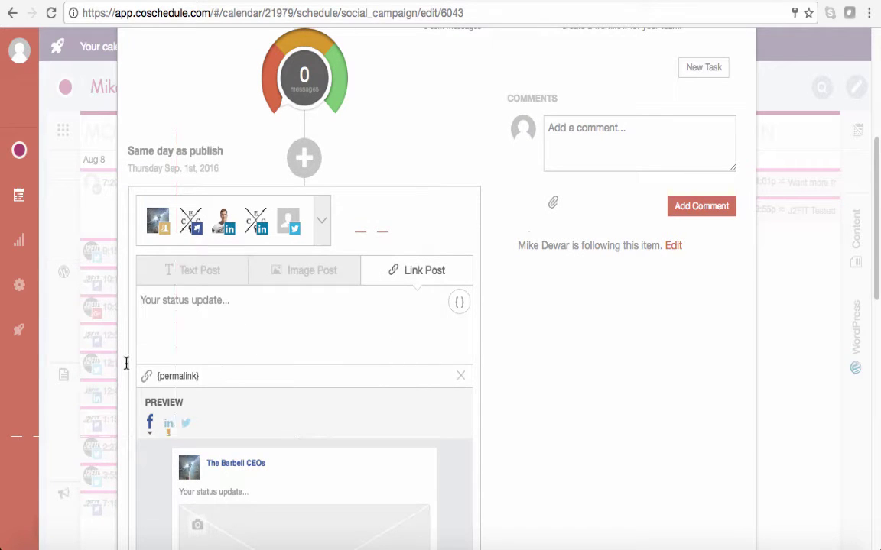
Switch to another browser page, open the Download eBook page on thebarbellceo.com and copy its web address.
left_click(154, 366)
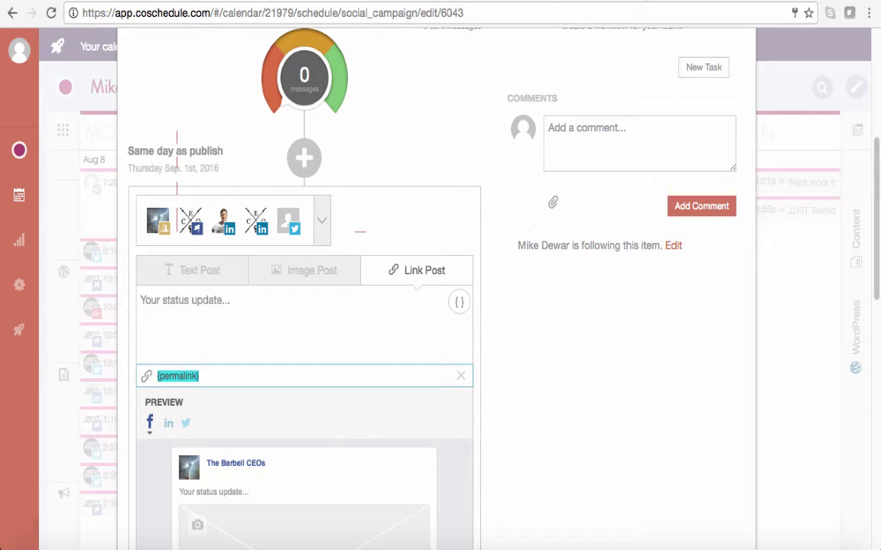
key("ctrl+Tab")
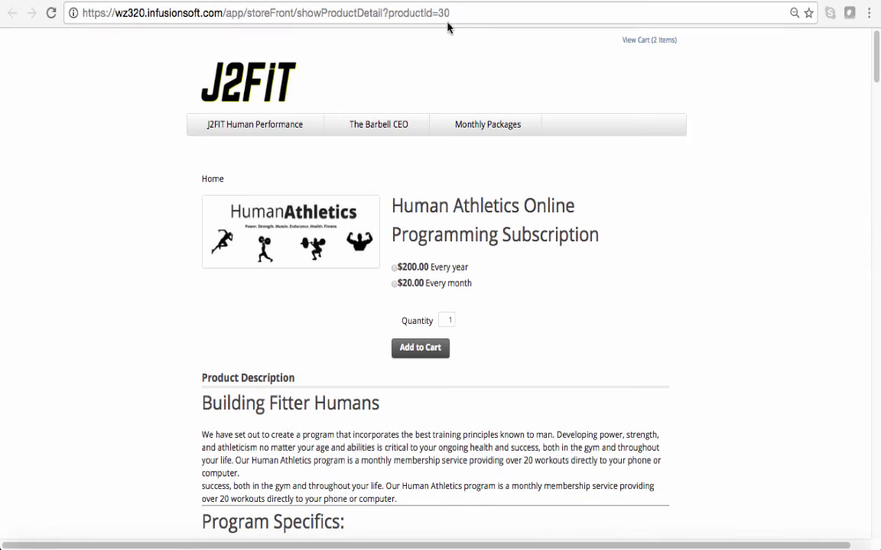
left_click(174, 13)
type("theb")
key("Return")
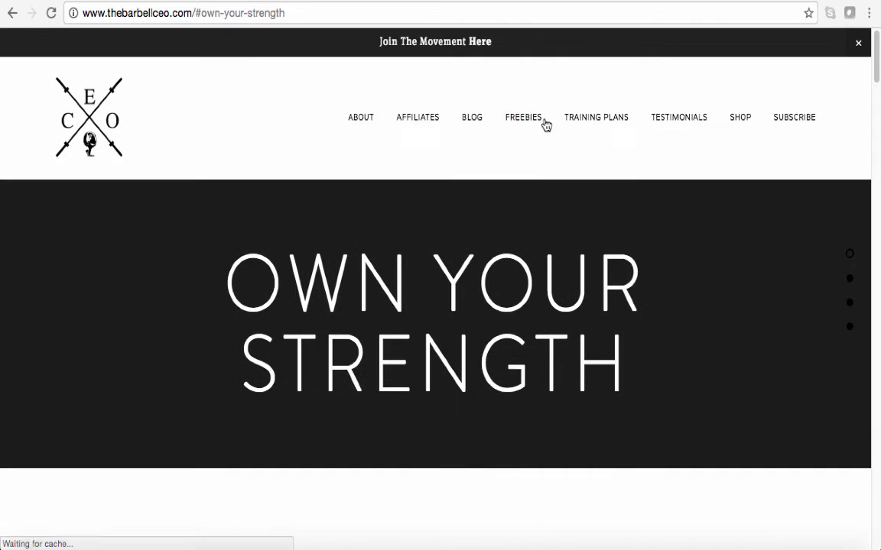
mouse_move(527, 126)
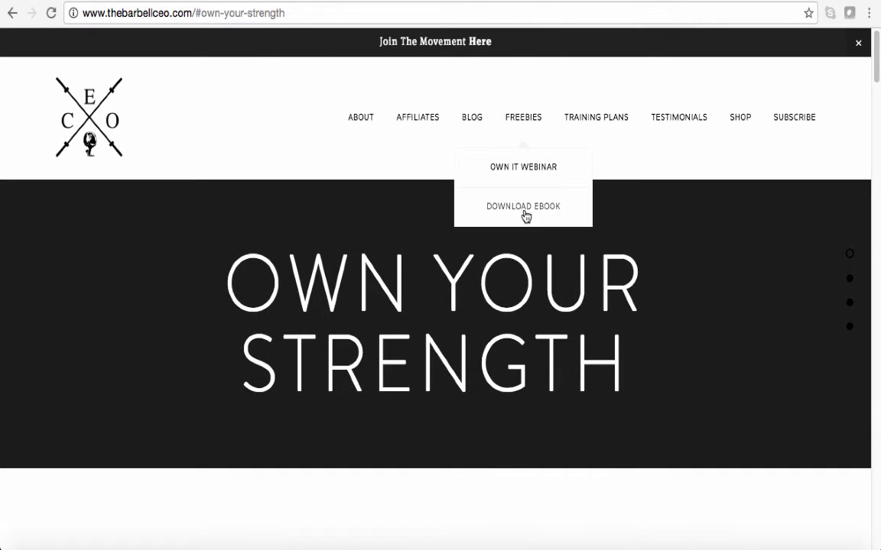
left_click(493, 188)
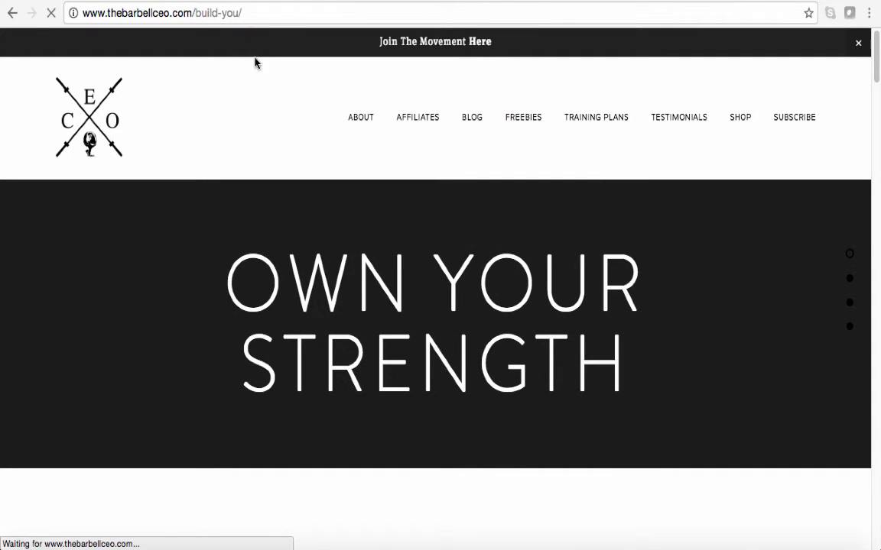
left_click(227, 12)
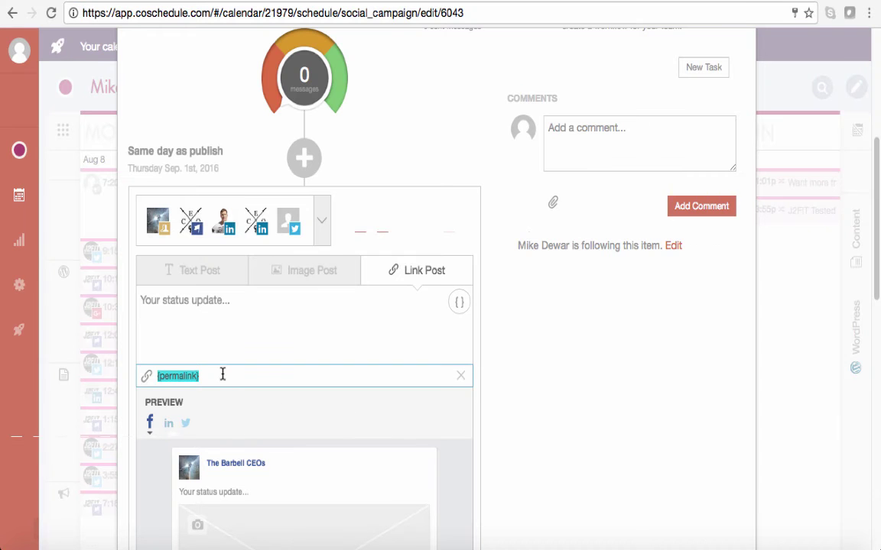
type("http://www.thebarbellceo.com/build-you/")
scroll(360, 422, "down", 2)
scroll(360, 423, "down", 6)
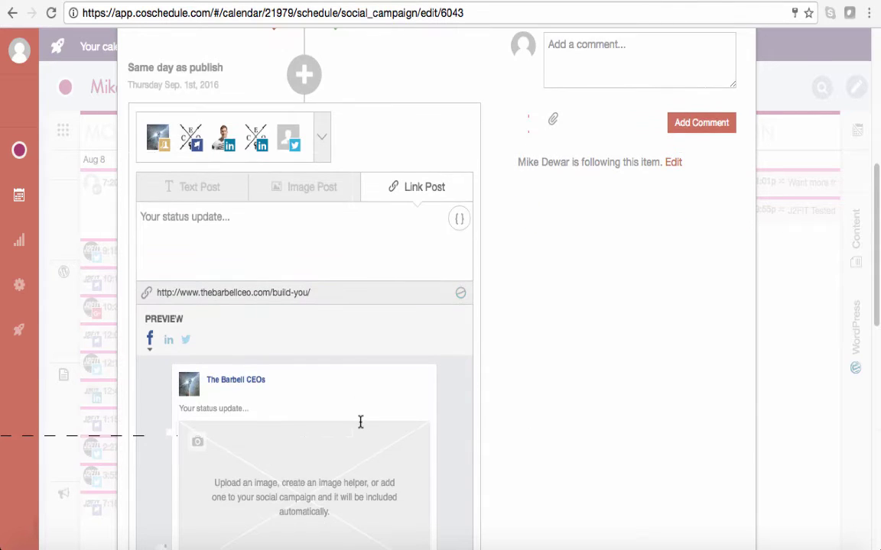
left_click_drag(288, 372, 258, 336)
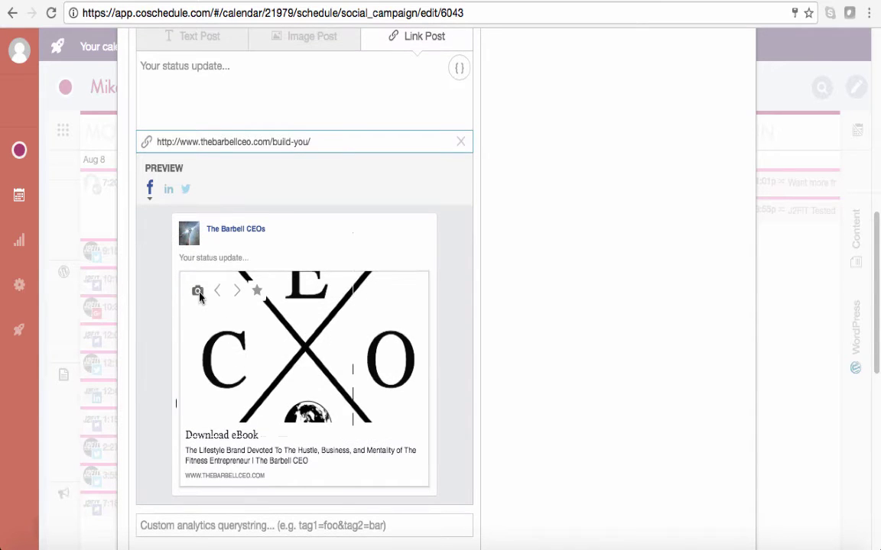
scroll(185, 84, "up", 1)
left_click(173, 90)
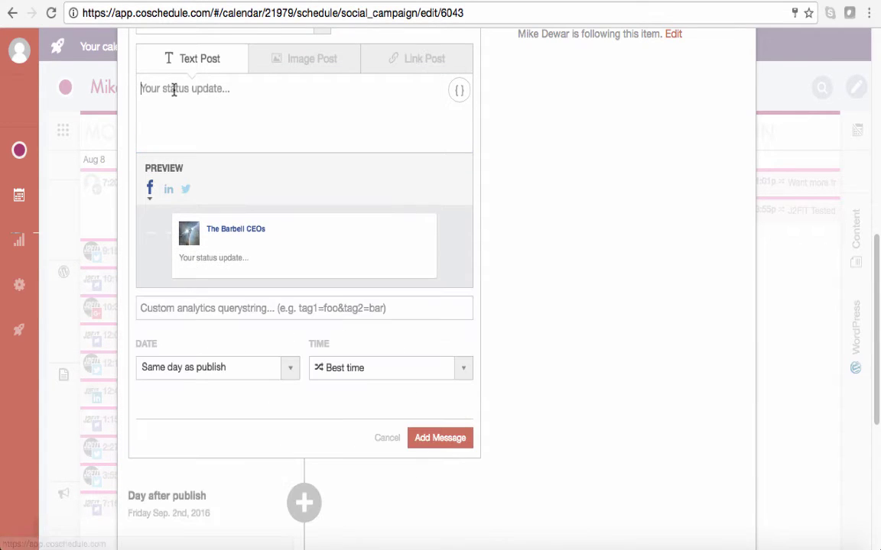
left_click(423, 59)
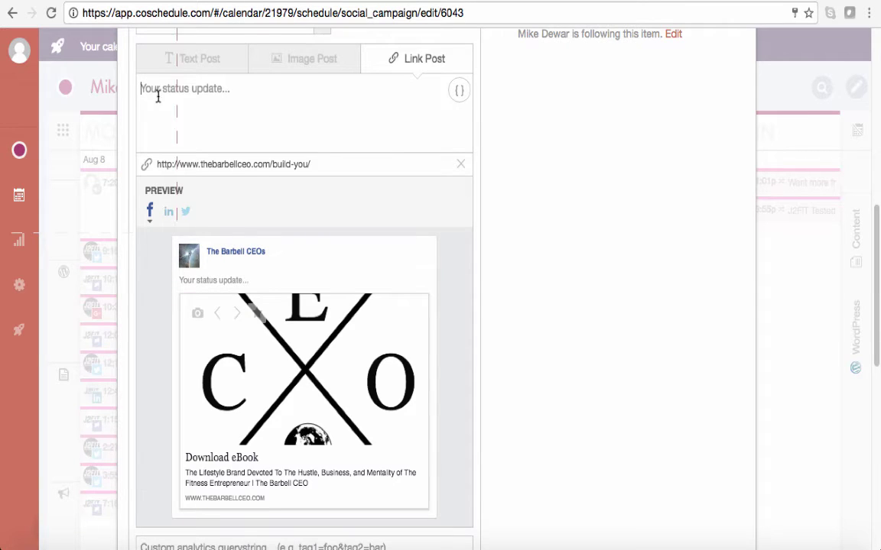
Write the link post's status update as "Download for free to change your life forever!".
scroll(157, 103, "up", 3)
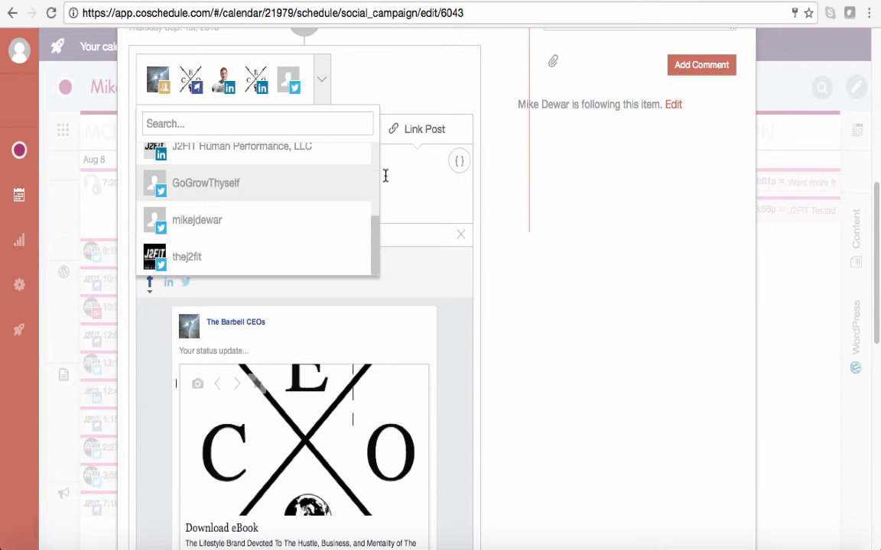
scroll(179, 195, "up", 1)
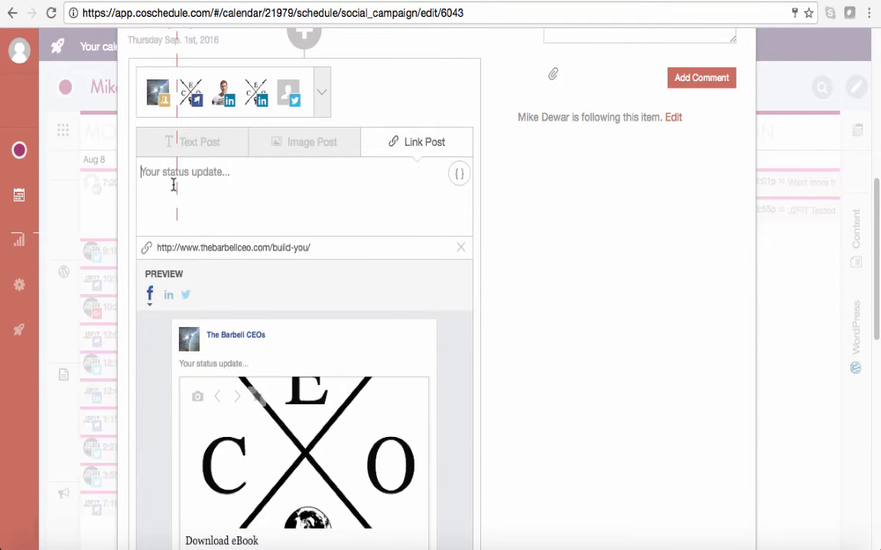
type("Download for free to ")
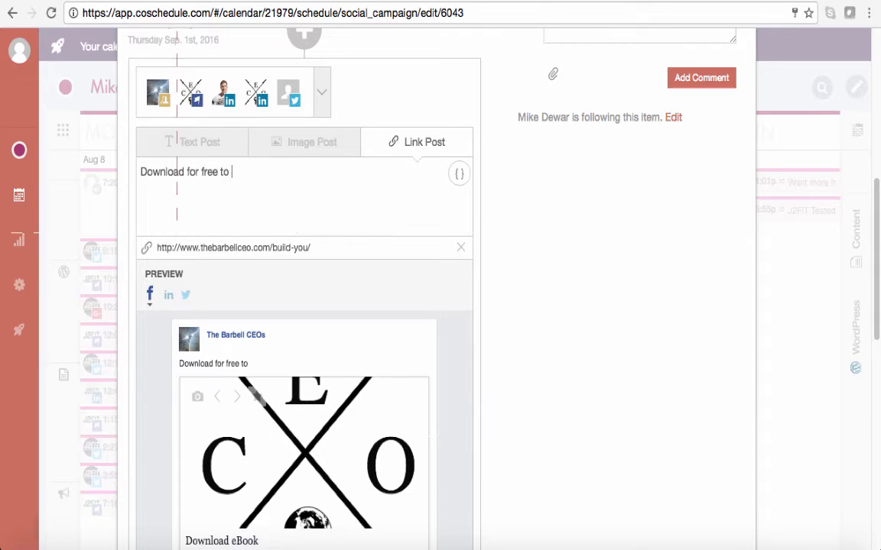
type("change your lif")
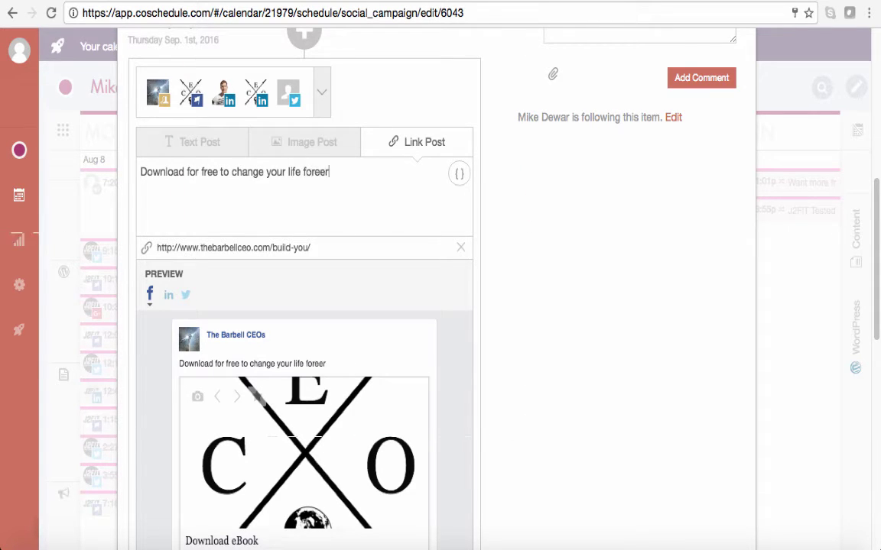
type("e forever!")
scroll(149, 190, "down", 5)
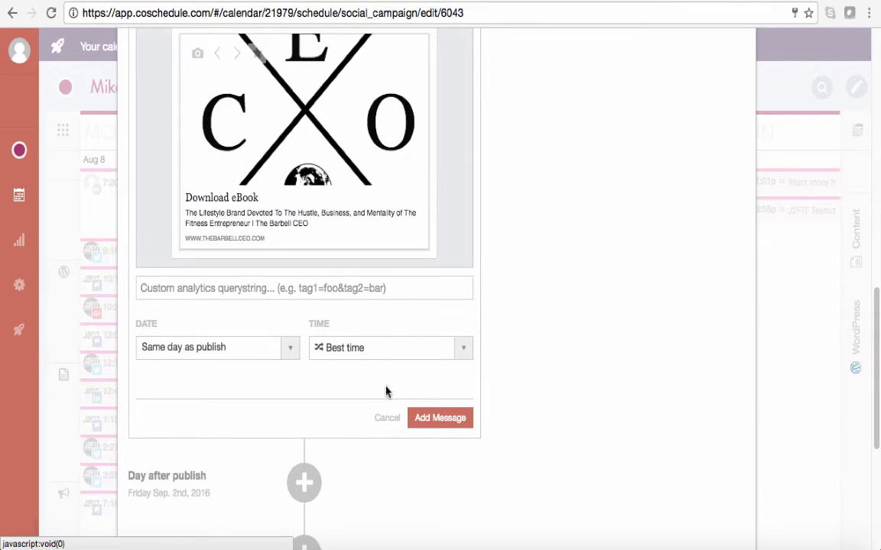
Add the link message to the campaign and review the posts created for the selected profiles in the social queue.
left_click(418, 425)
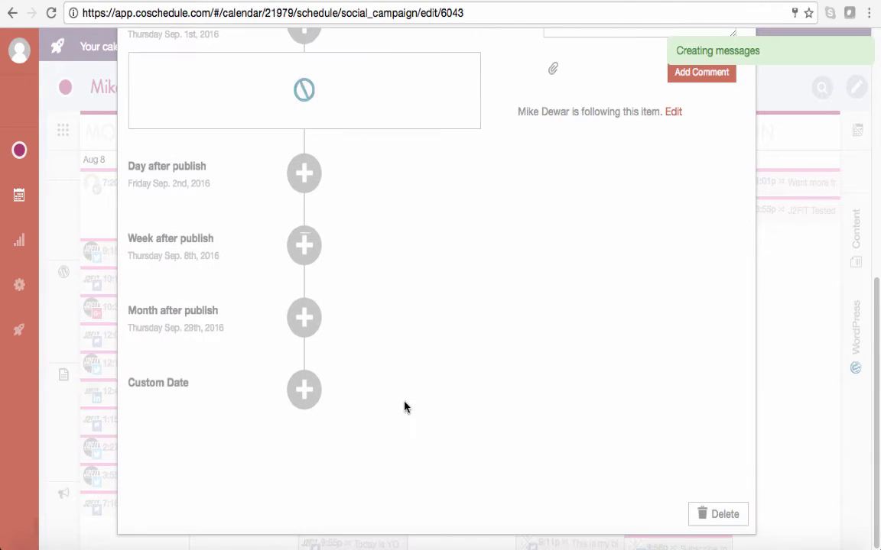
scroll(273, 321, "up", 3)
scroll(276, 318, "up", 1)
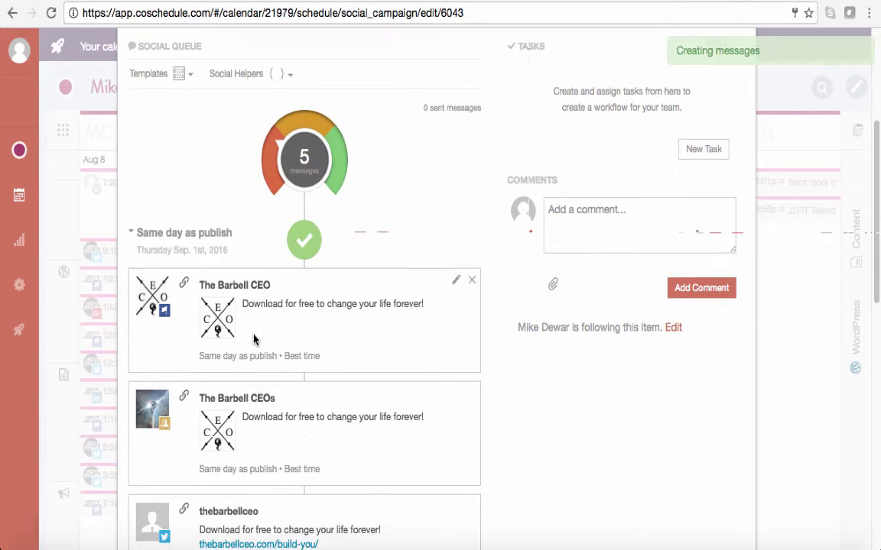
scroll(255, 339, "down", 2)
scroll(254, 338, "down", 3)
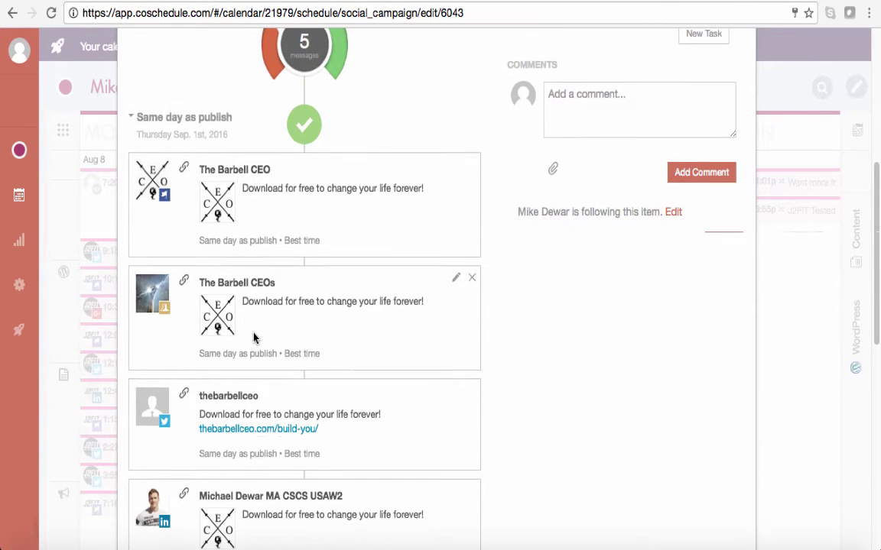
scroll(255, 339, "down", 1)
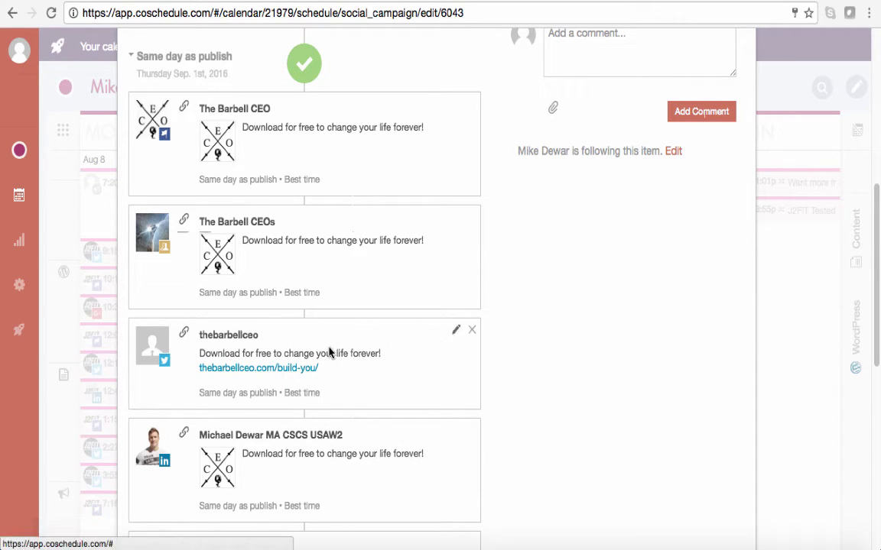
left_click(383, 343)
left_click(344, 431)
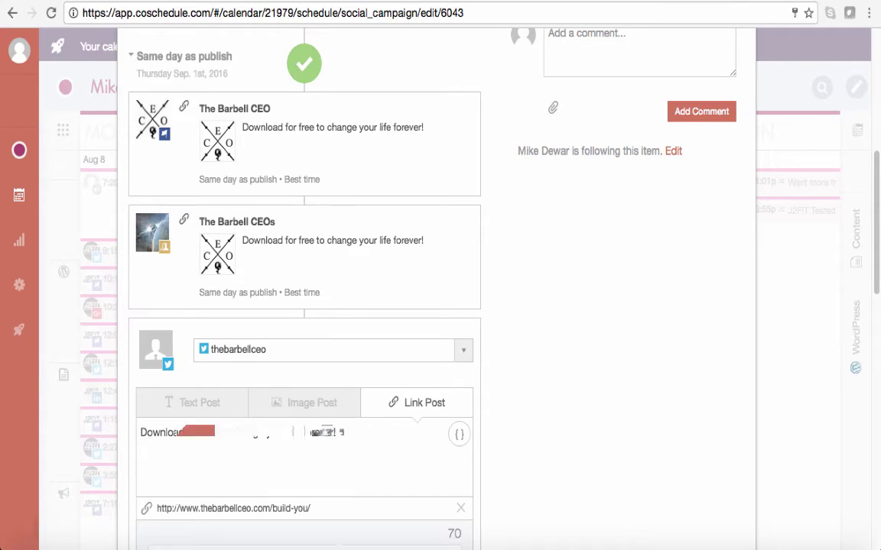
type("#business")
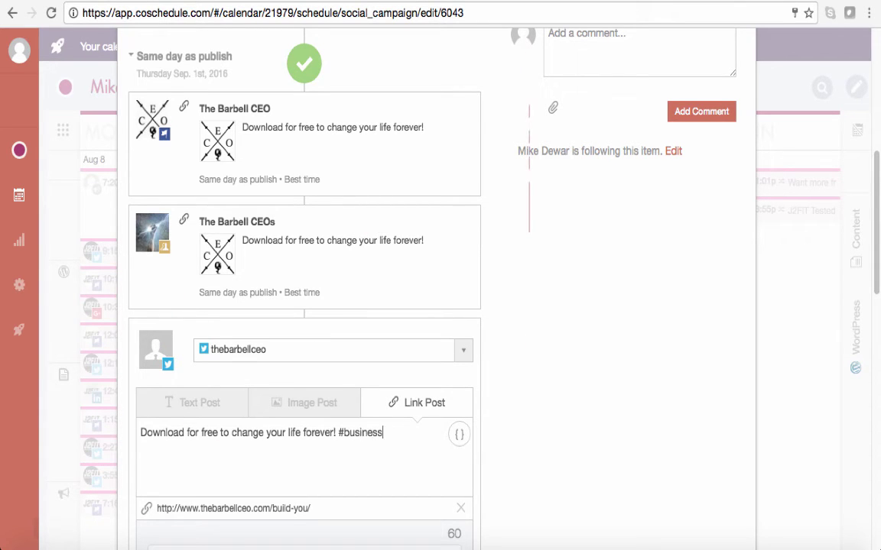
type(" #personaltrainer")
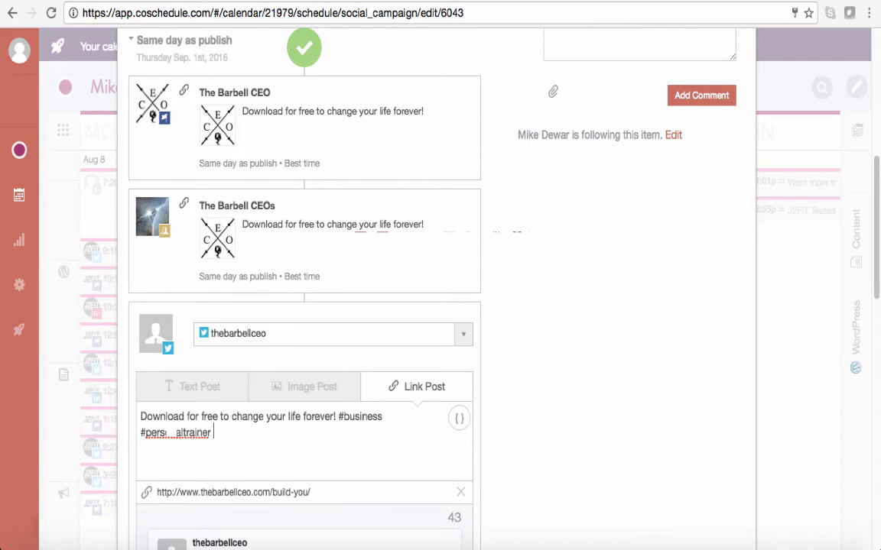
type(" @thej2fit")
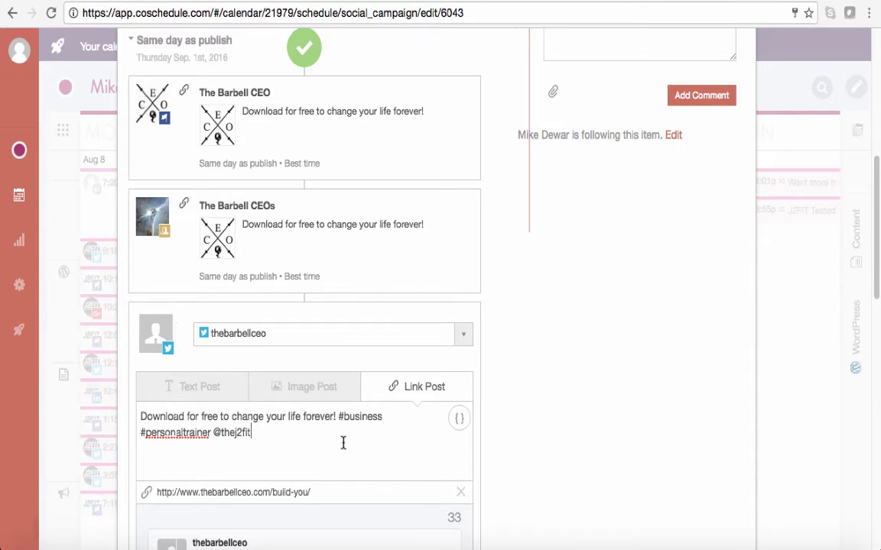
scroll(315, 451, "down", 5)
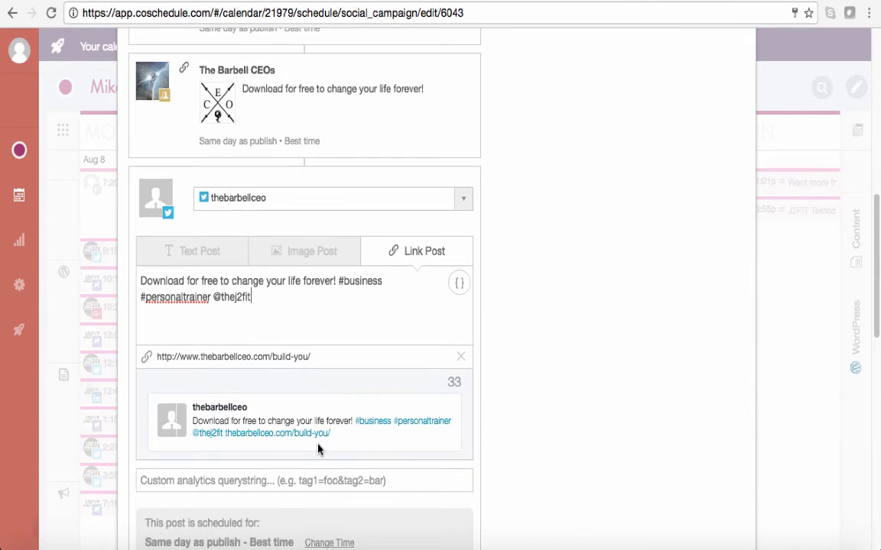
scroll(319, 442, "down", 5)
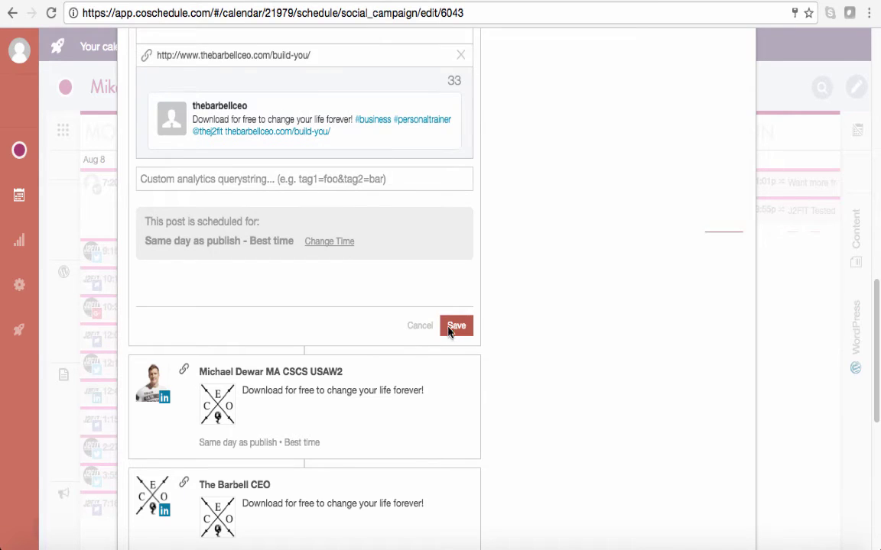
Examine the campaign's social queue, from the same-day messages to the day, week, month and custom date slots.
scroll(382, 439, "down", 8)
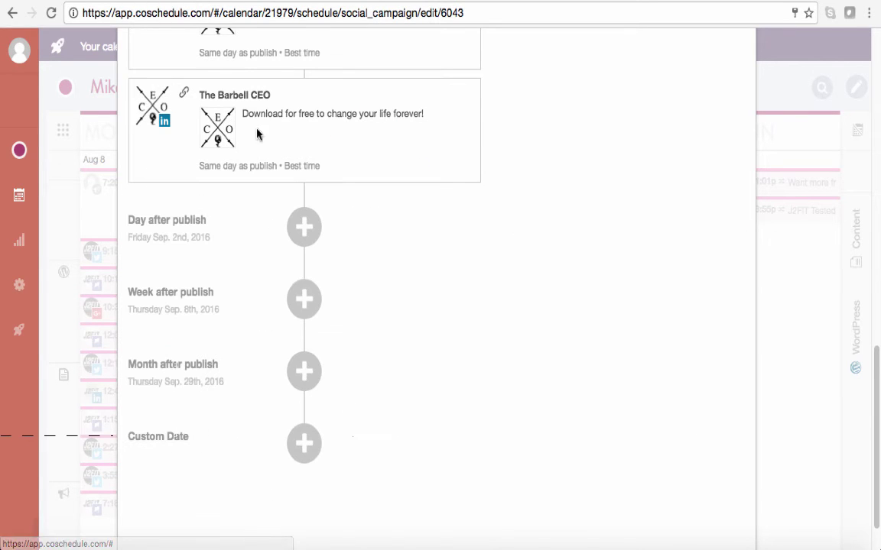
scroll(260, 130, "up", 2)
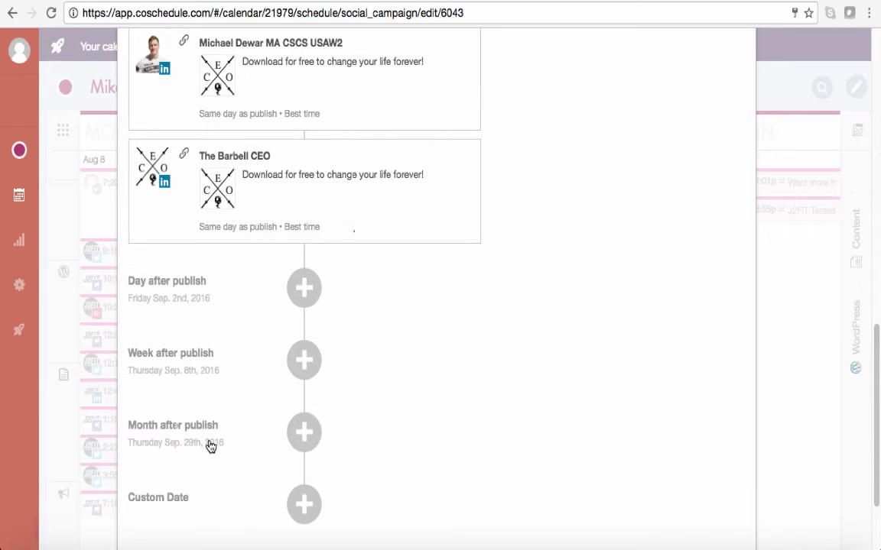
scroll(191, 289, "up", 1)
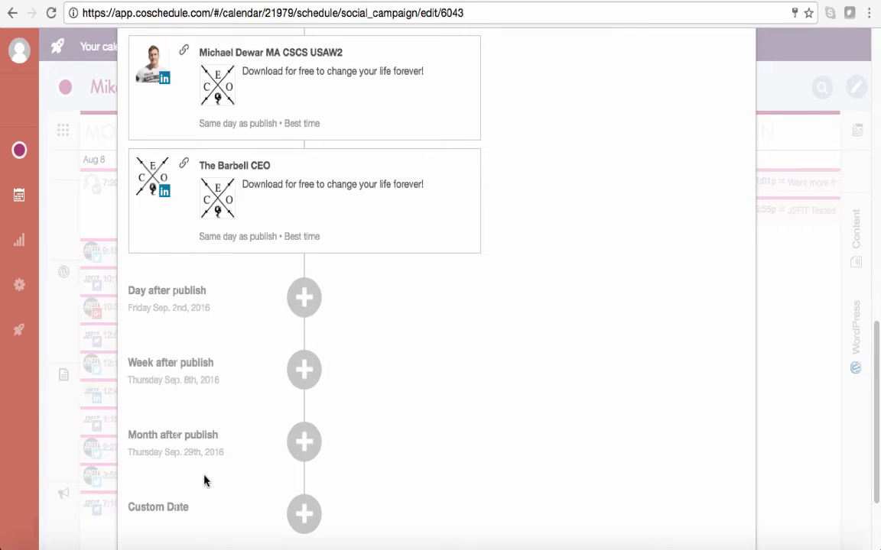
scroll(205, 480, "down", 1)
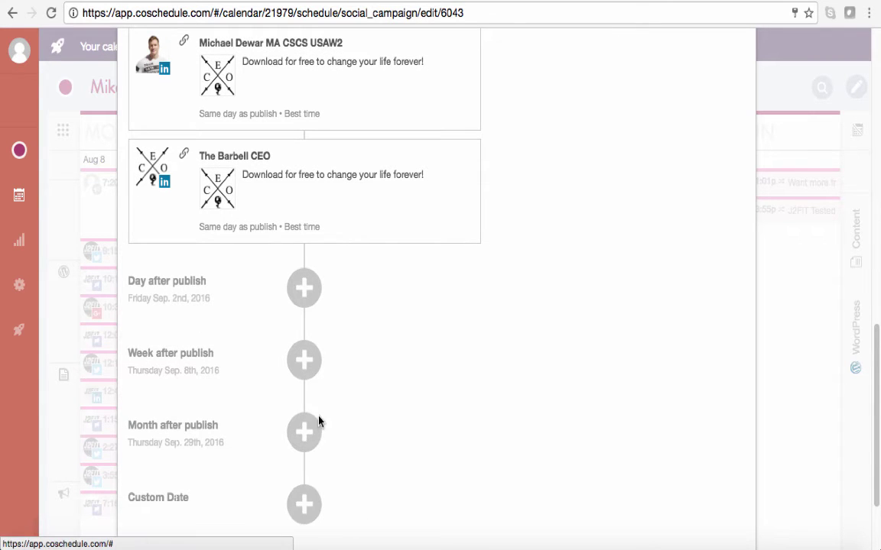
scroll(316, 412, "up", 10)
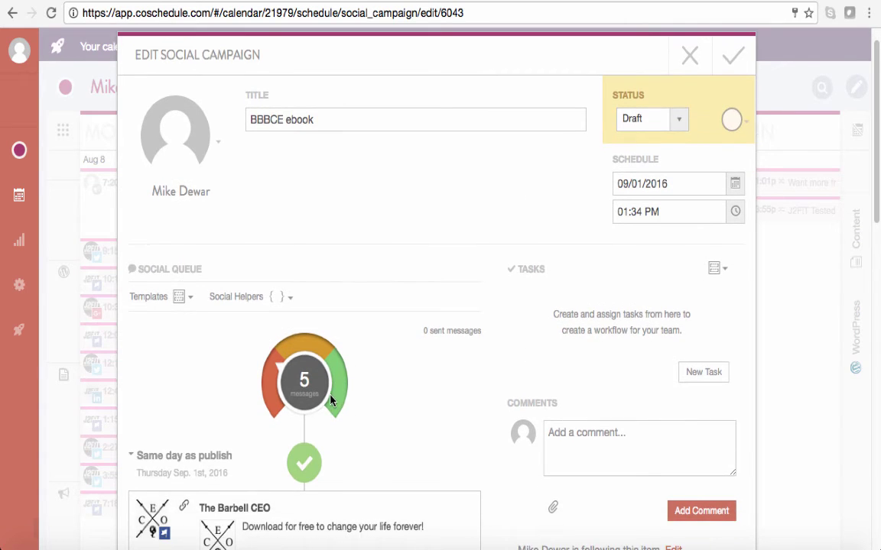
scroll(326, 399, "down", 5)
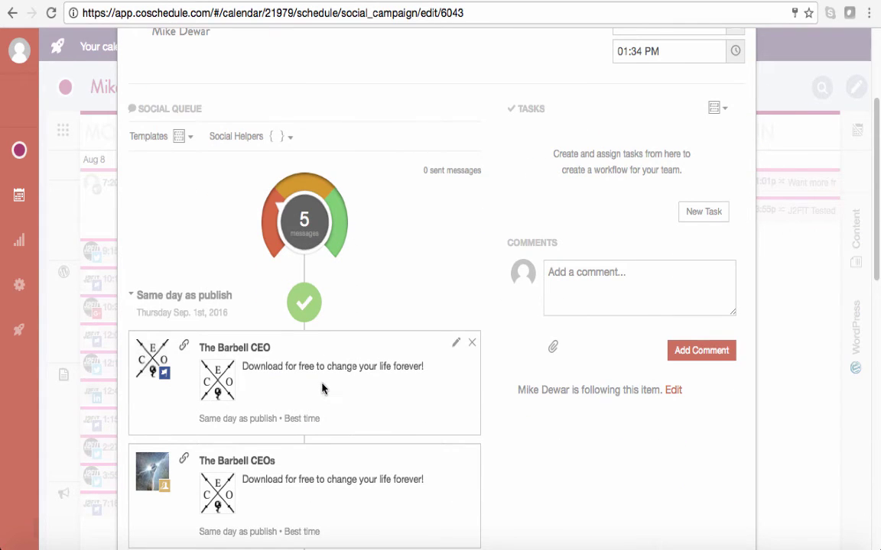
scroll(323, 388, "up", 1)
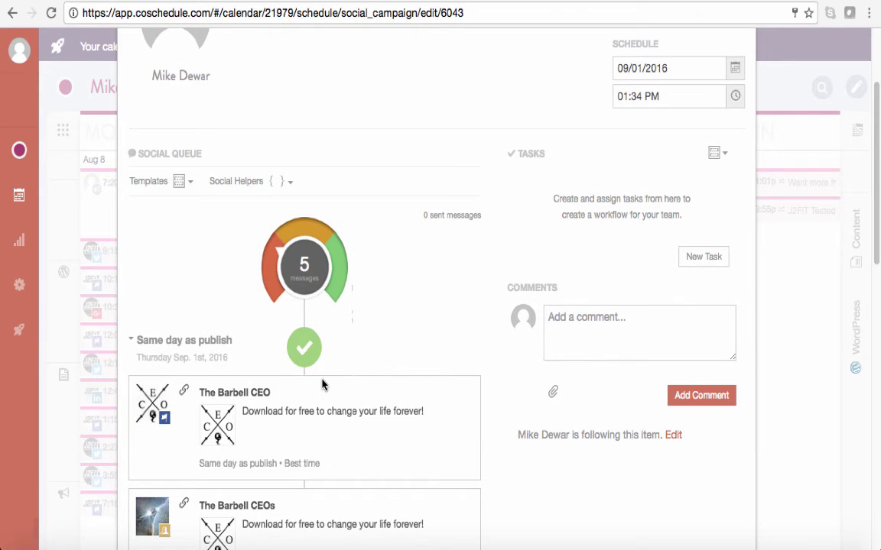
scroll(322, 385, "down", 5)
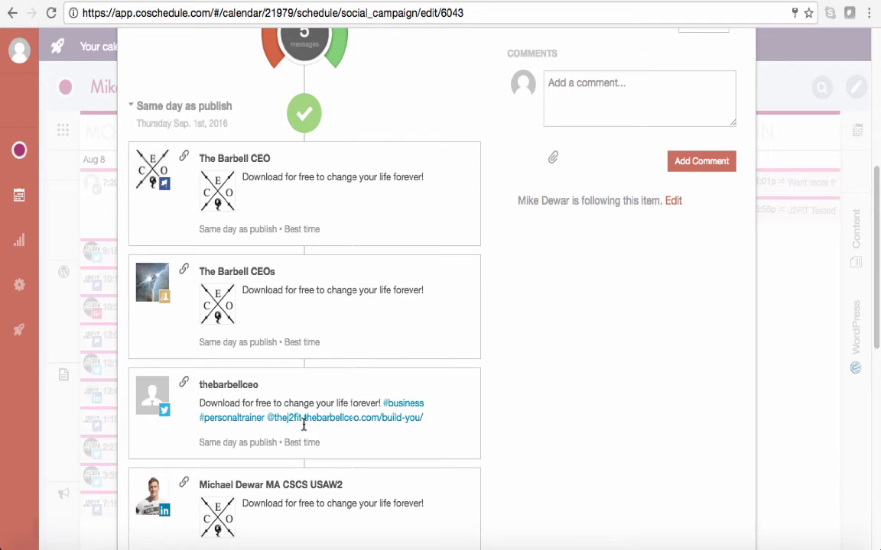
scroll(310, 413, "down", 5)
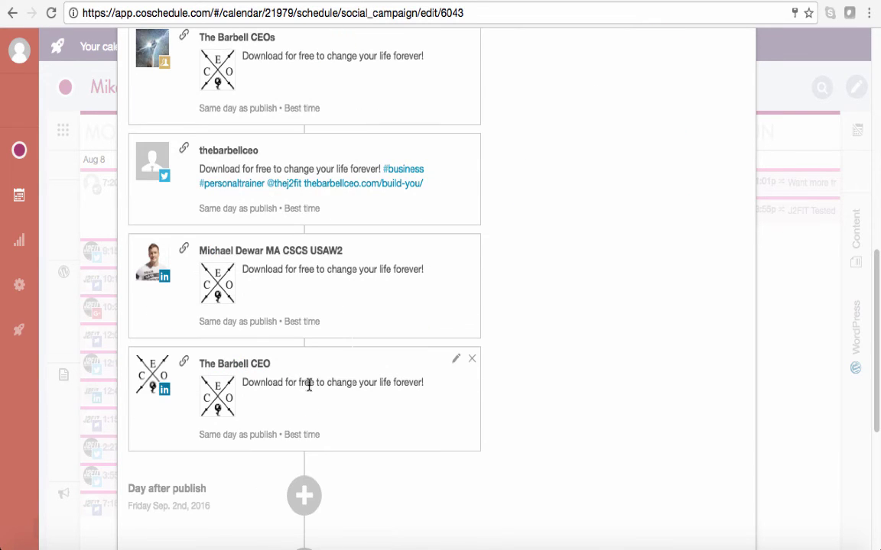
scroll(283, 356, "up", 10)
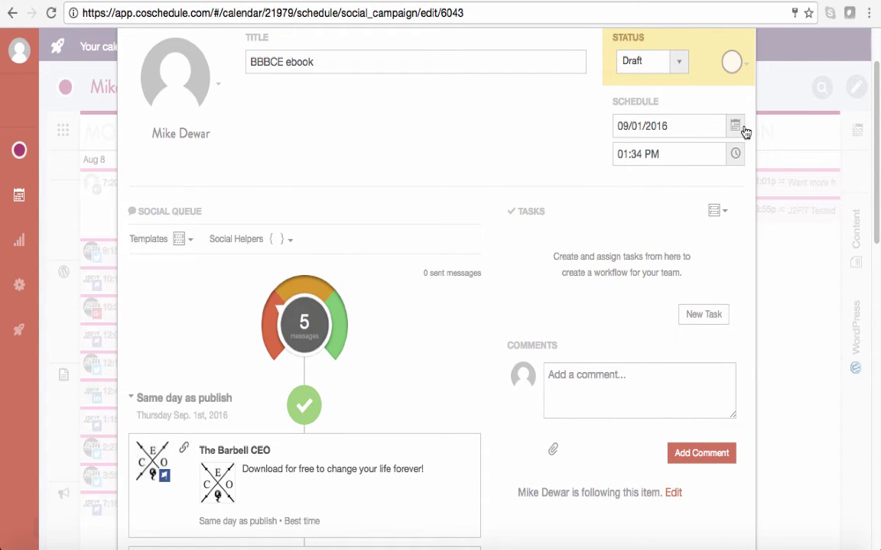
View the campaign's status options without choosing one, and close the campaign editor to return to the calendar.
left_click(684, 67)
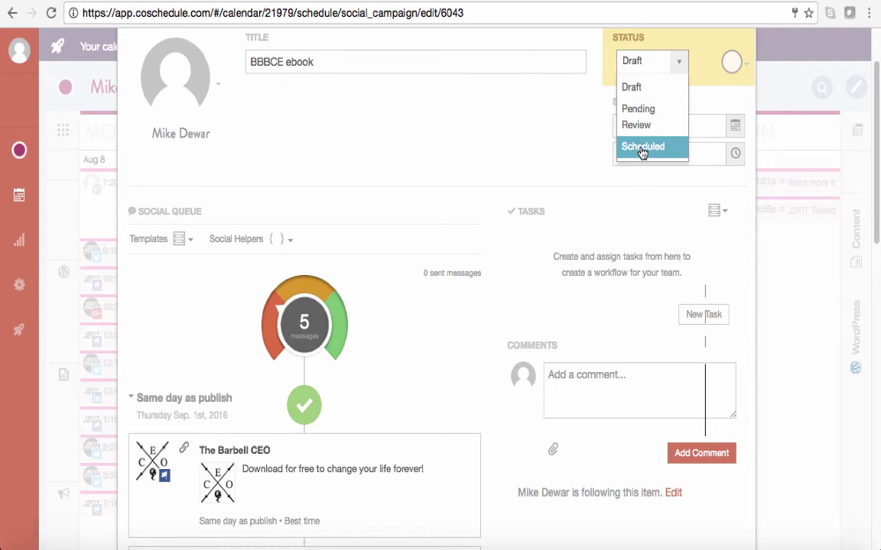
left_click(497, 158)
scroll(474, 157, "up", 3)
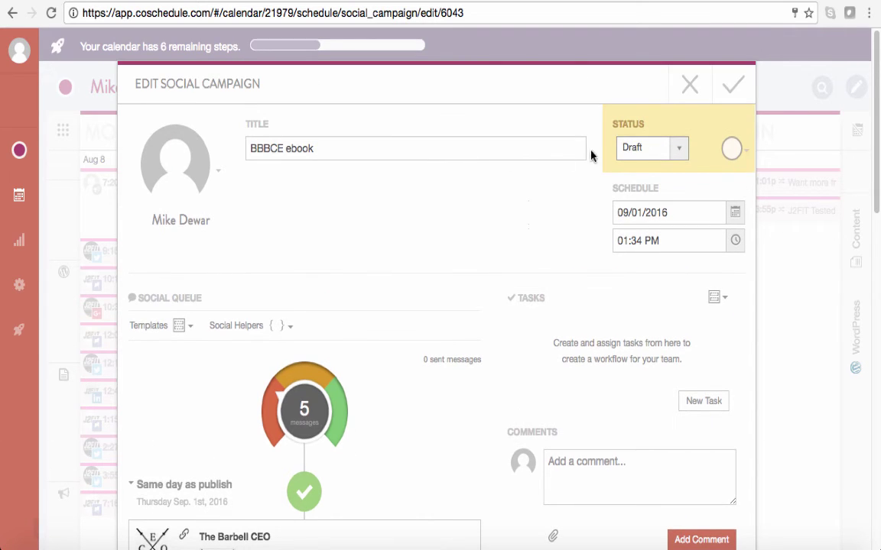
left_click(680, 92)
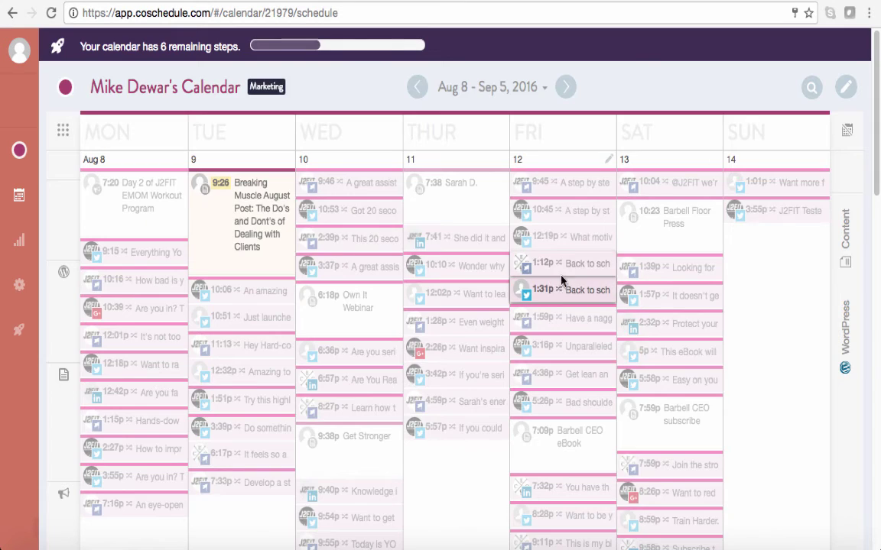
Examine the scheduled social messages and content across the weeks of the Aug 8 - Sep 5, 2016 calendar.
scroll(546, 271, "down", 2)
scroll(539, 265, "down", 5)
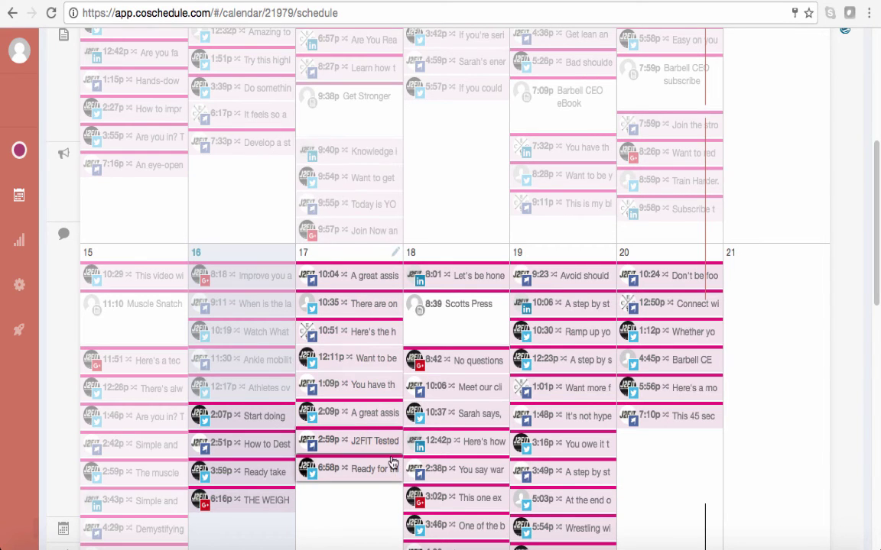
scroll(470, 415, "down", 1)
scroll(470, 415, "down", 2)
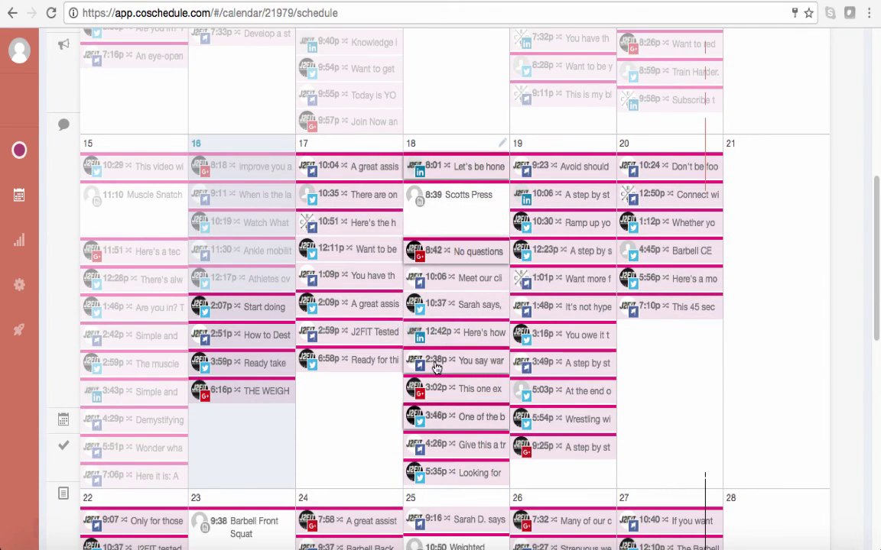
scroll(436, 367, "down", 1)
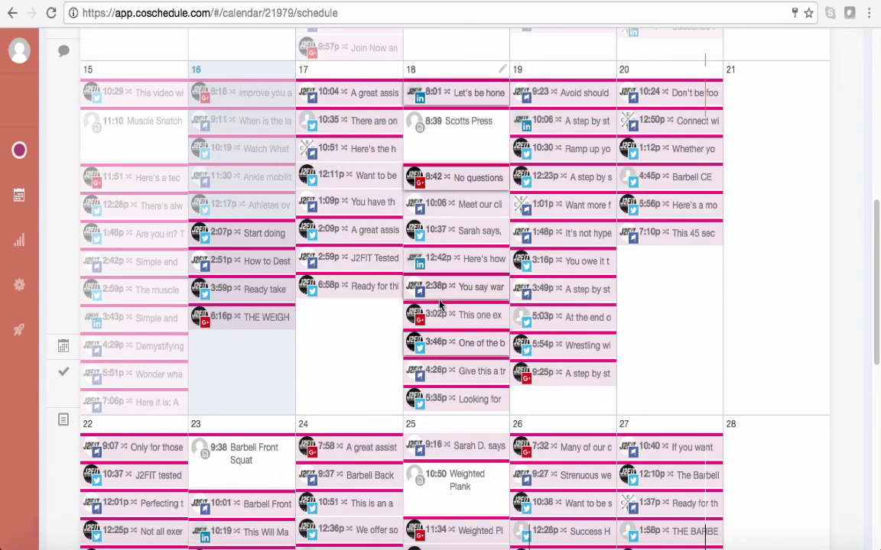
scroll(416, 293, "down", 2)
scroll(419, 293, "down", 2)
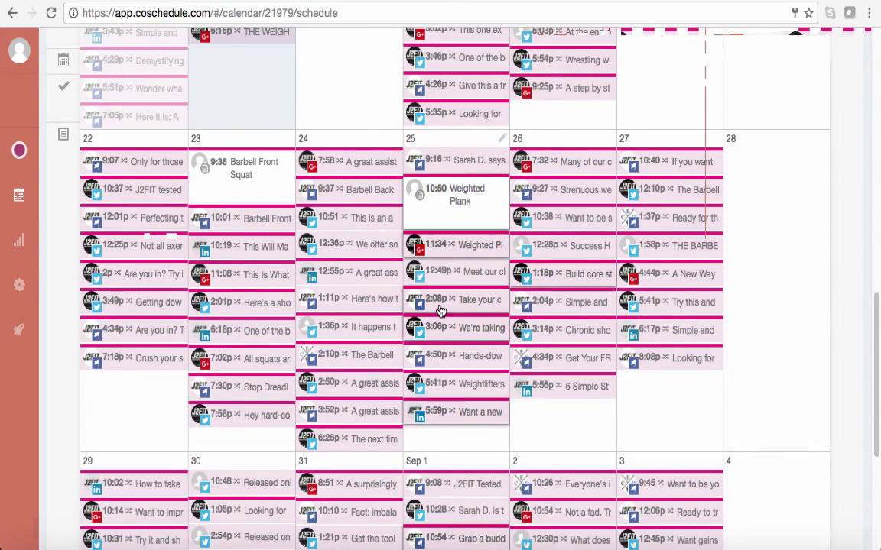
scroll(472, 311, "down", 1)
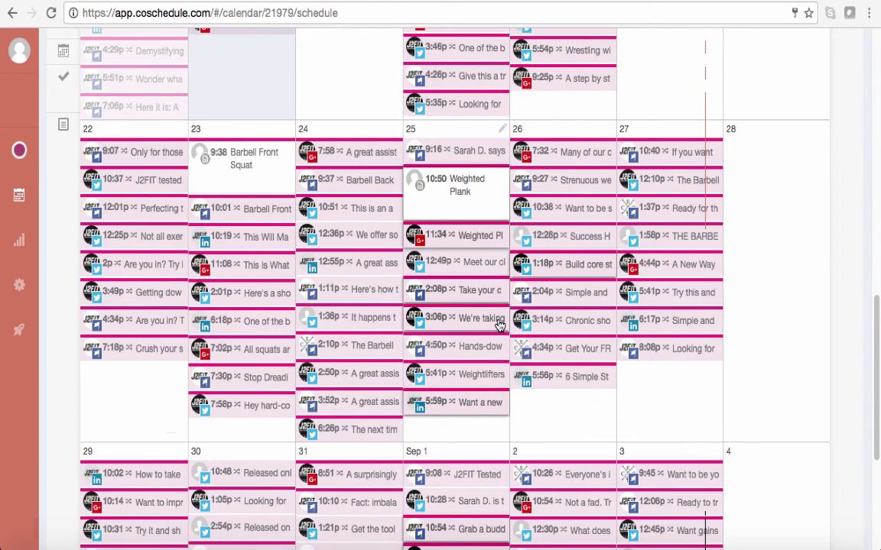
scroll(495, 321, "down", 5)
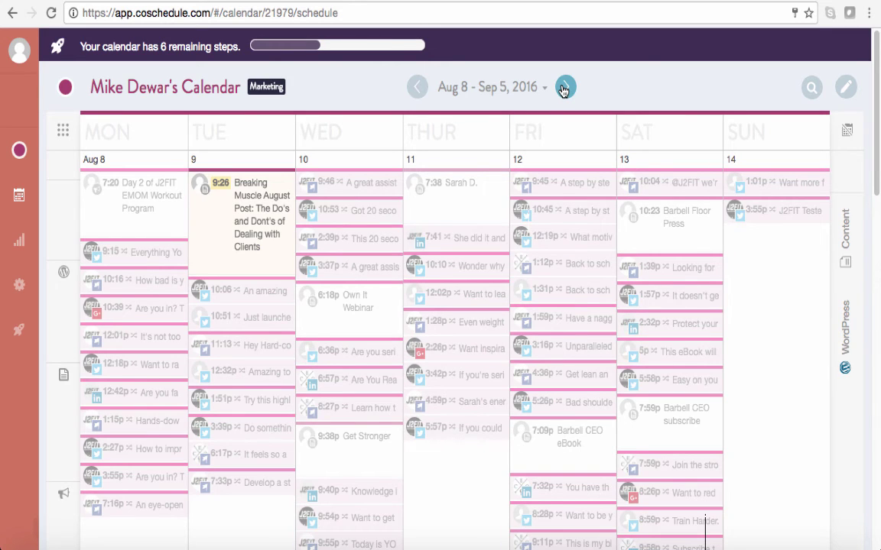
Look through the Sep 5 - Oct 3, 2016 calendar period and return to the preceding one.
left_click(564, 88)
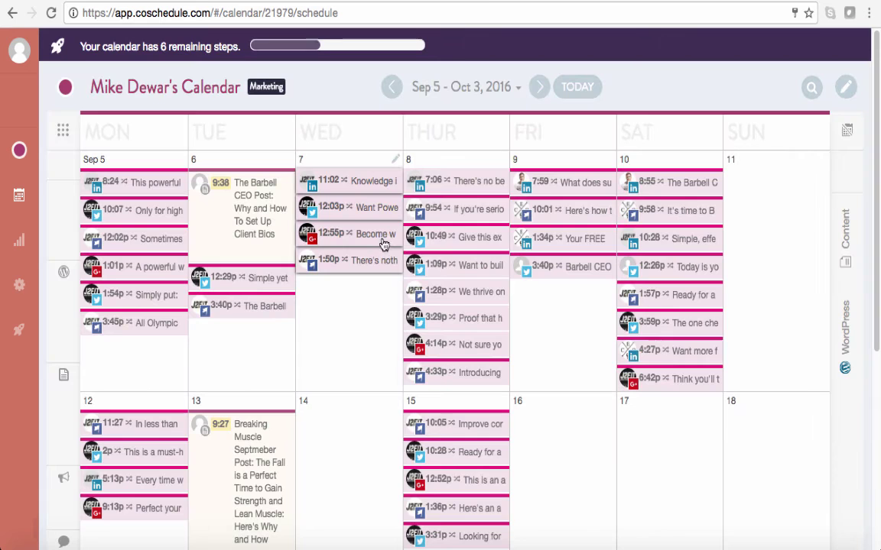
scroll(404, 240, "down", 10)
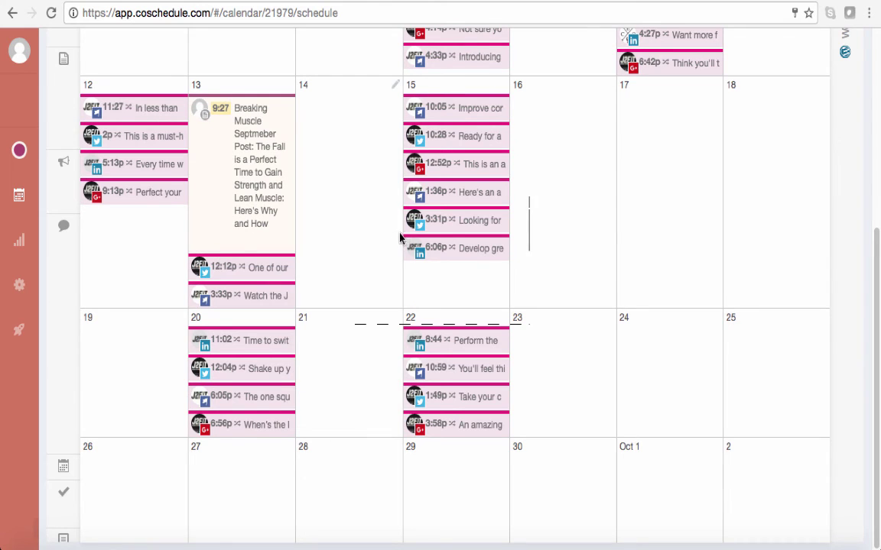
scroll(290, 302, "up", 10)
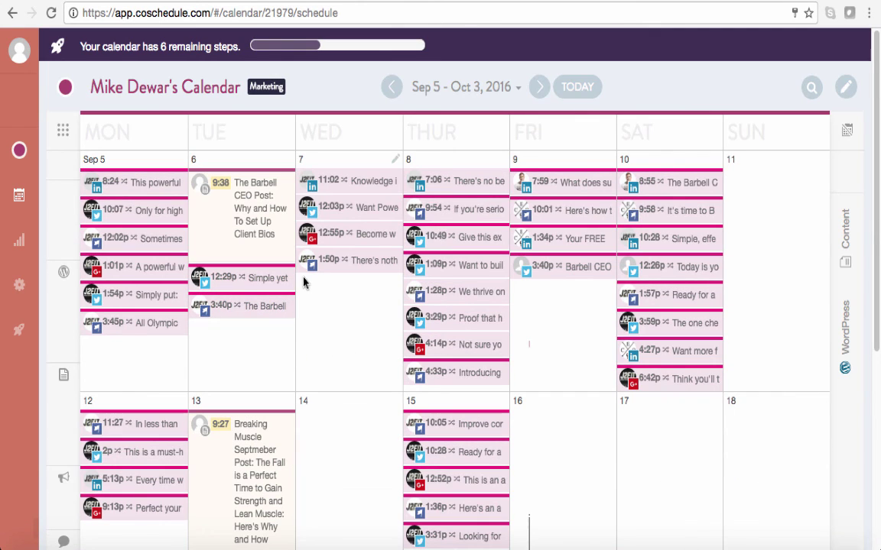
left_click(390, 89)
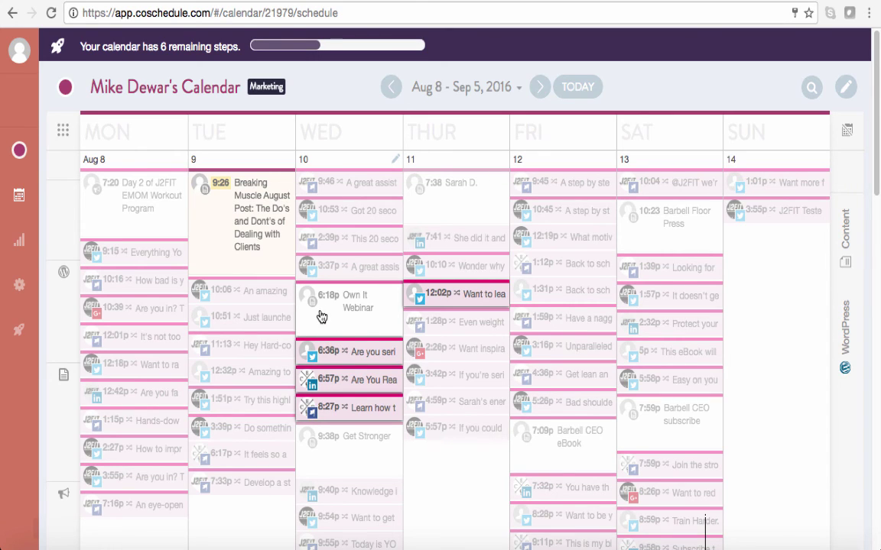
Switch to the Barbell CEO website and open its Social Media Marketing and Management affiliate page.
scroll(244, 283, "down", 1)
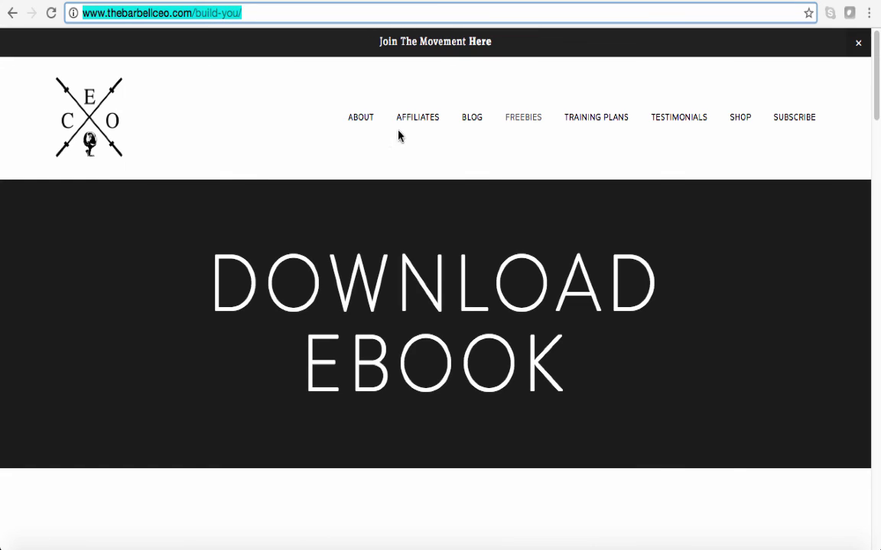
mouse_move(411, 127)
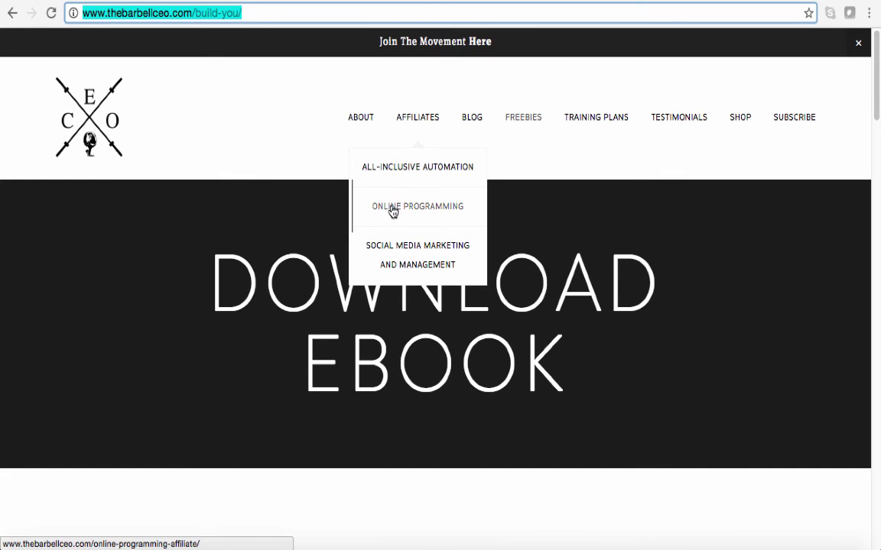
scroll(399, 247, "down", 2)
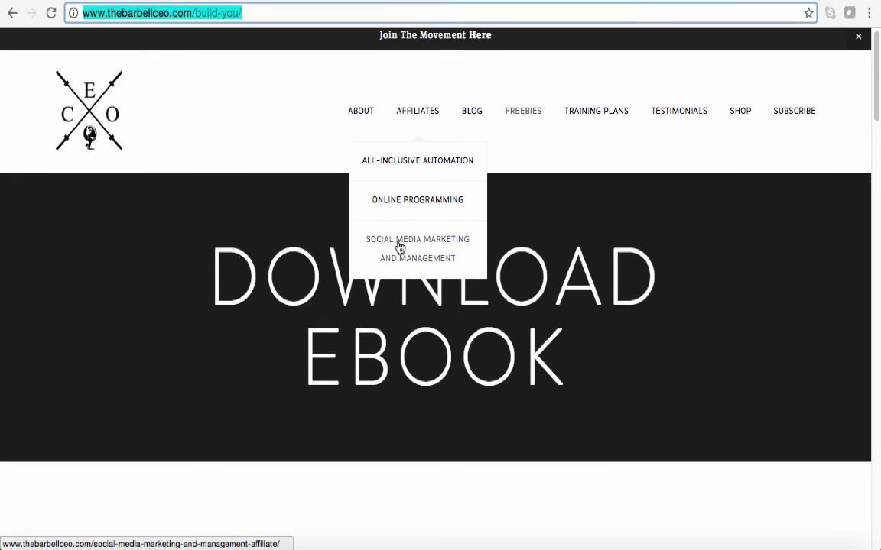
left_click(420, 214)
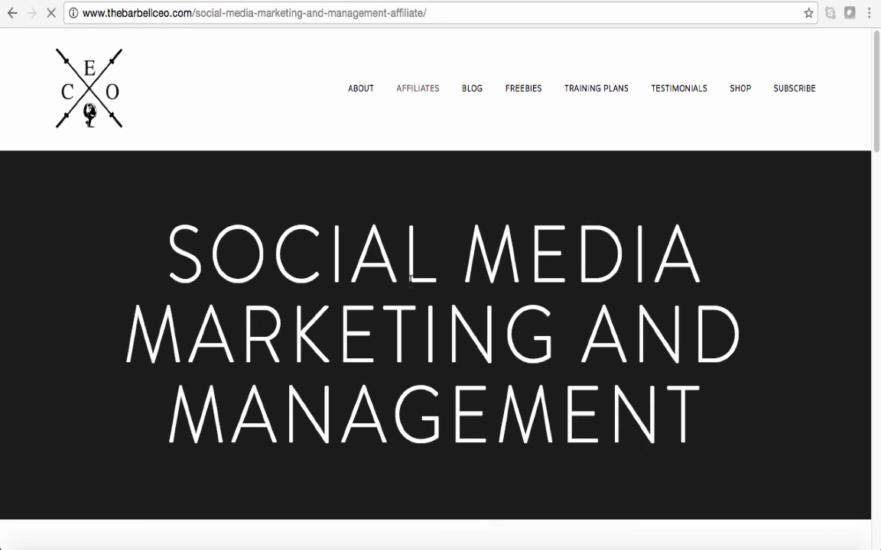
Examine the CoSchedule affiliate page from its introduction to the benefits list and call-to-action, and review the site's list of affiliate offerings.
scroll(405, 268, "down", 5)
scroll(405, 268, "down", 5)
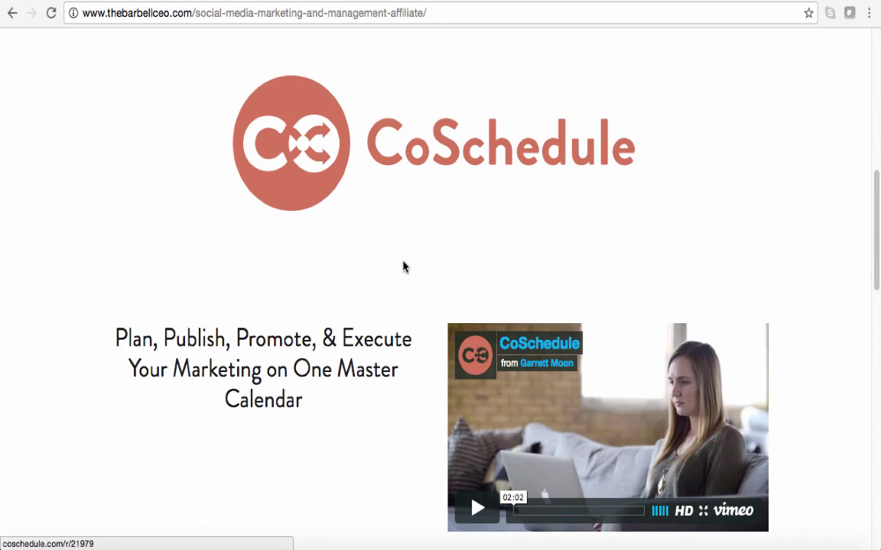
scroll(403, 260, "down", 4)
scroll(404, 253, "down", 3)
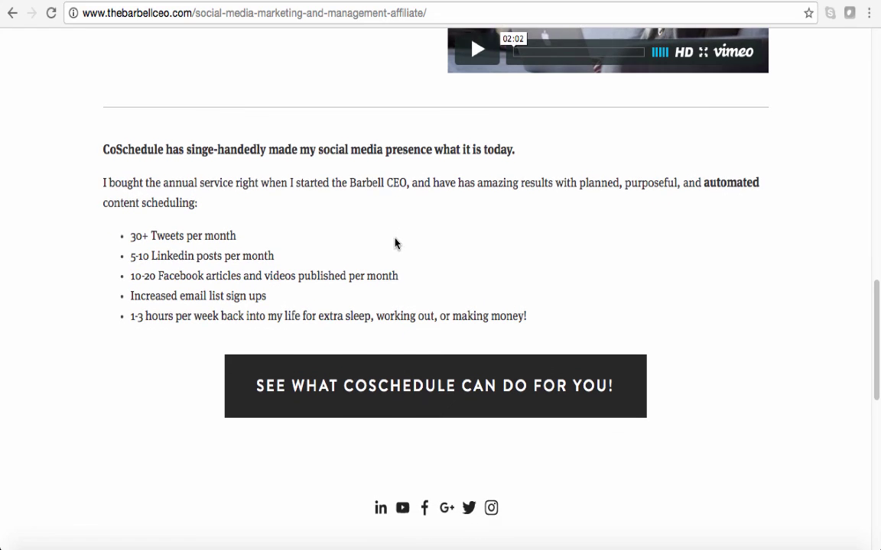
scroll(444, 182, "up", 15)
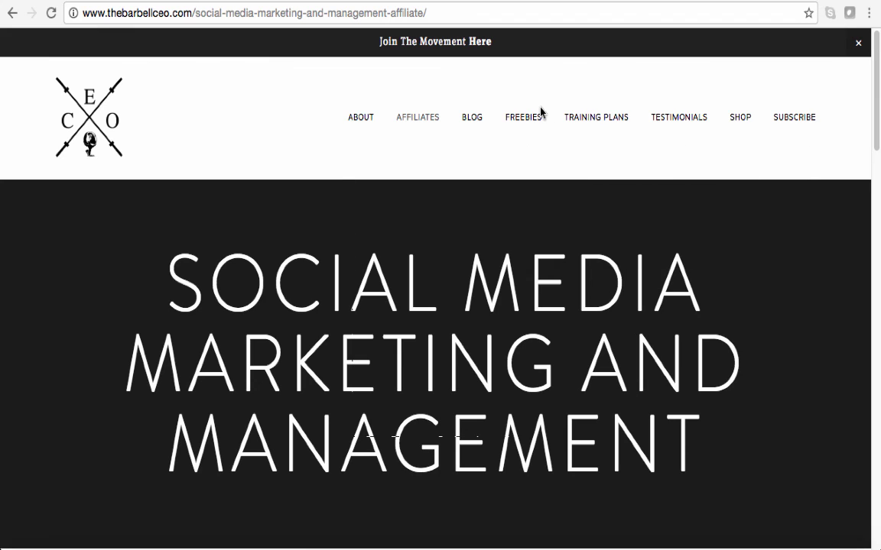
mouse_move(522, 122)
mouse_move(439, 130)
scroll(424, 153, "down", 1)
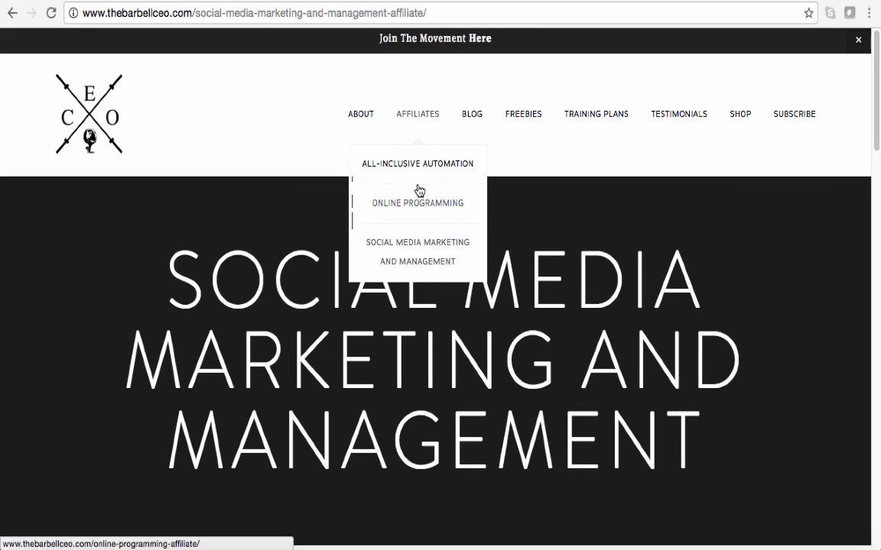